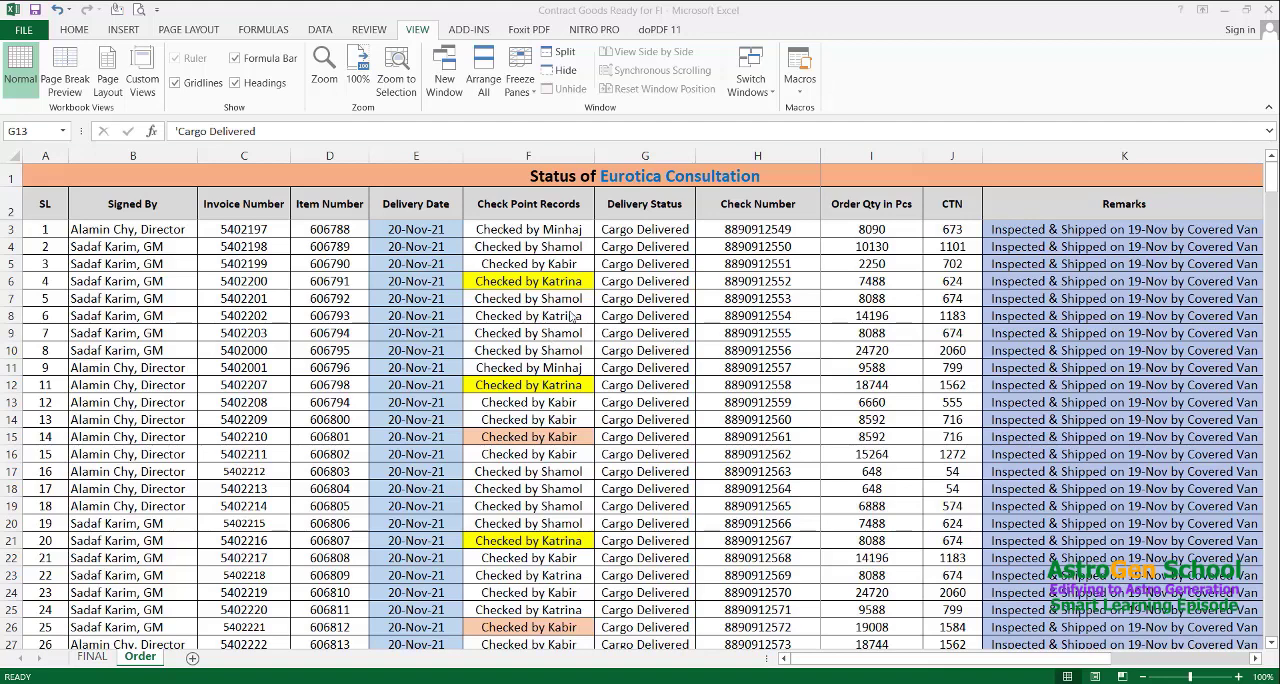
left_click(539, 300)
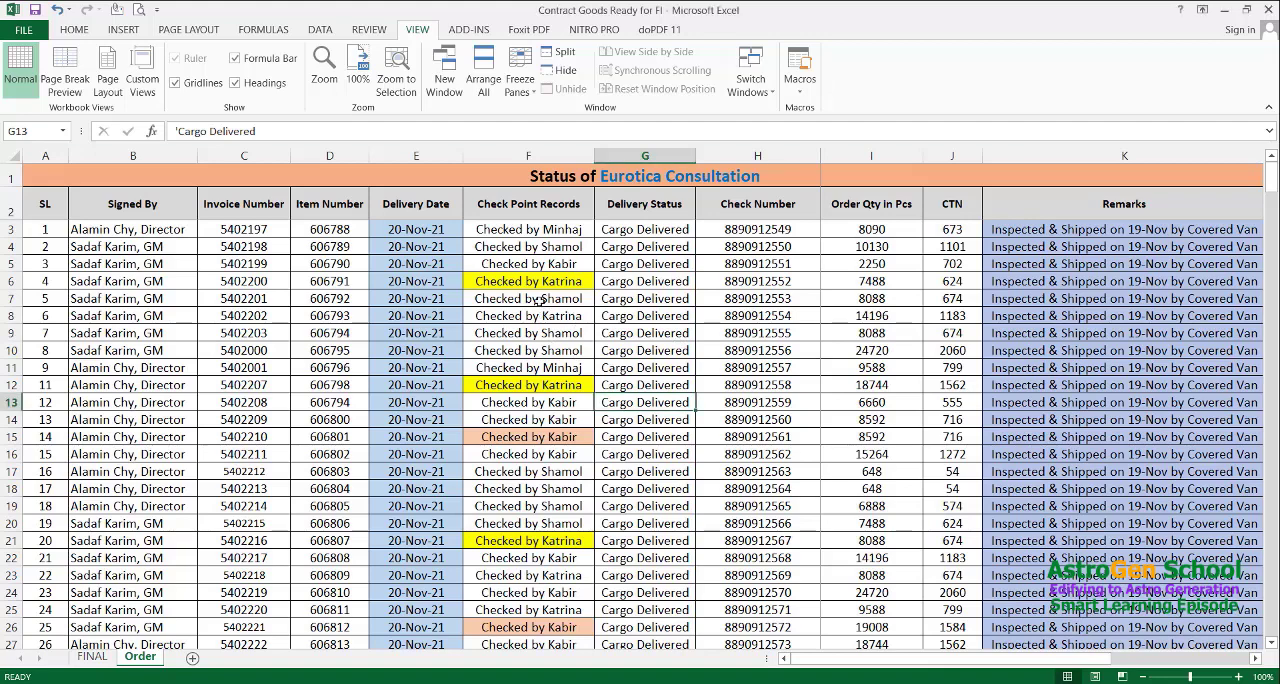
left_click(539, 300)
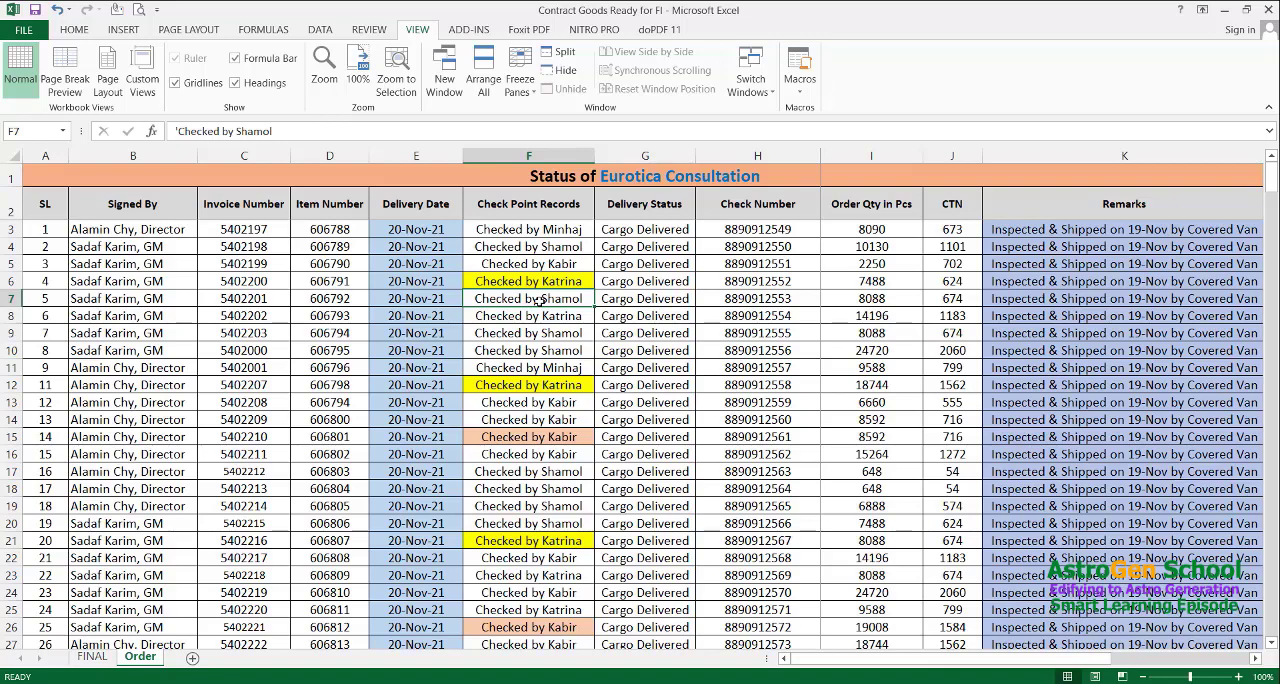
key("Up")
key("Up")
key("Up")
key("Up")
key("Up")
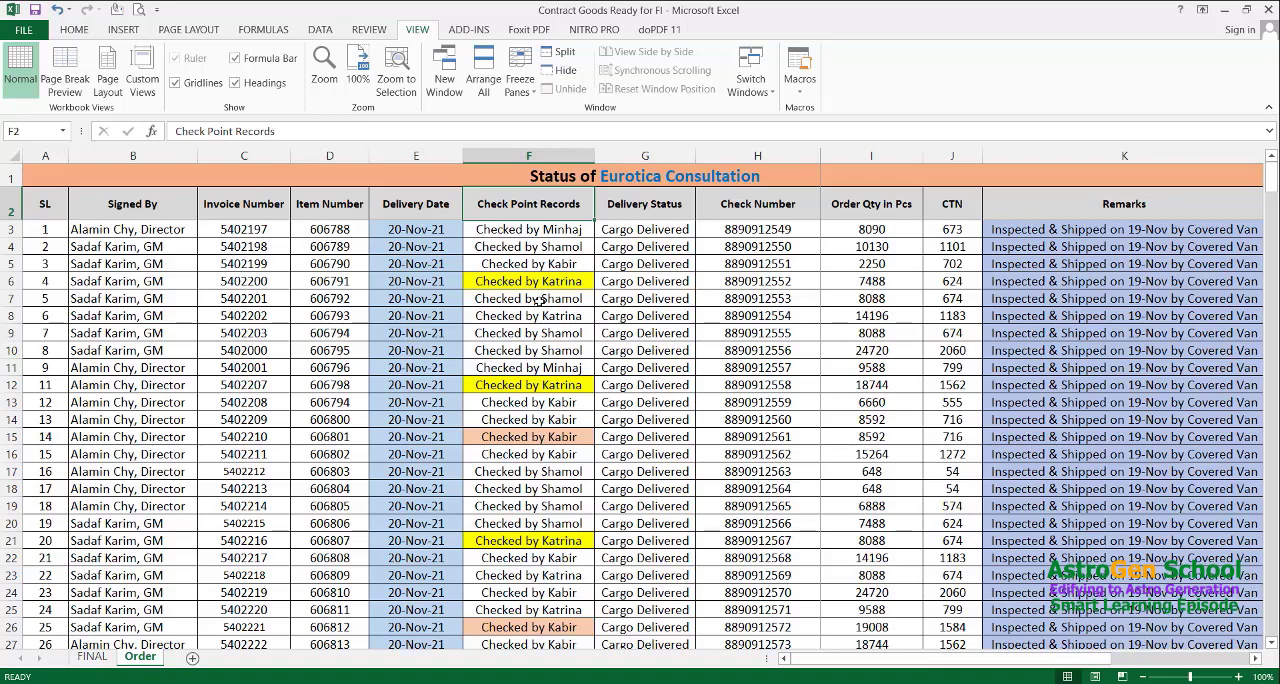
left_click(539, 300)
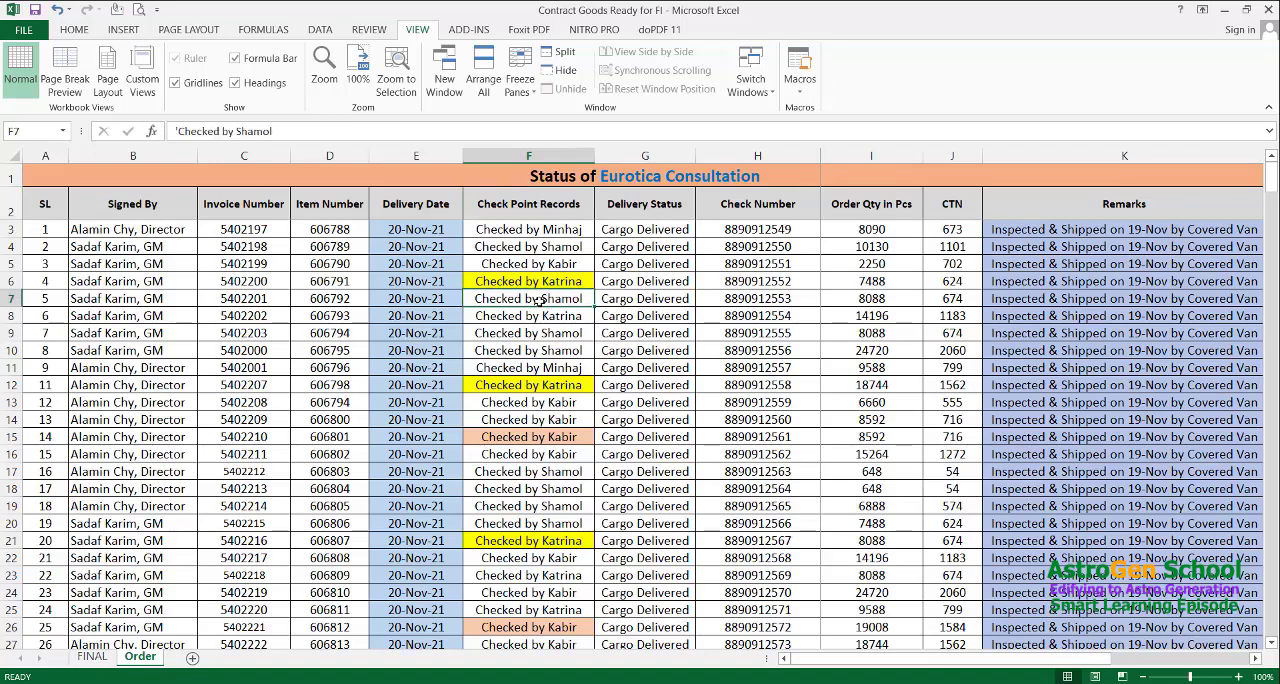
Merge and center cells F9:F10 in the Check Point Records column, keeping only the upper cell's value
key("Down")
key("Down")
key("Down")
key("Down")
key("Down")
key("Up")
key("Up")
key("Up")
key("Up")
key("shift+Down")
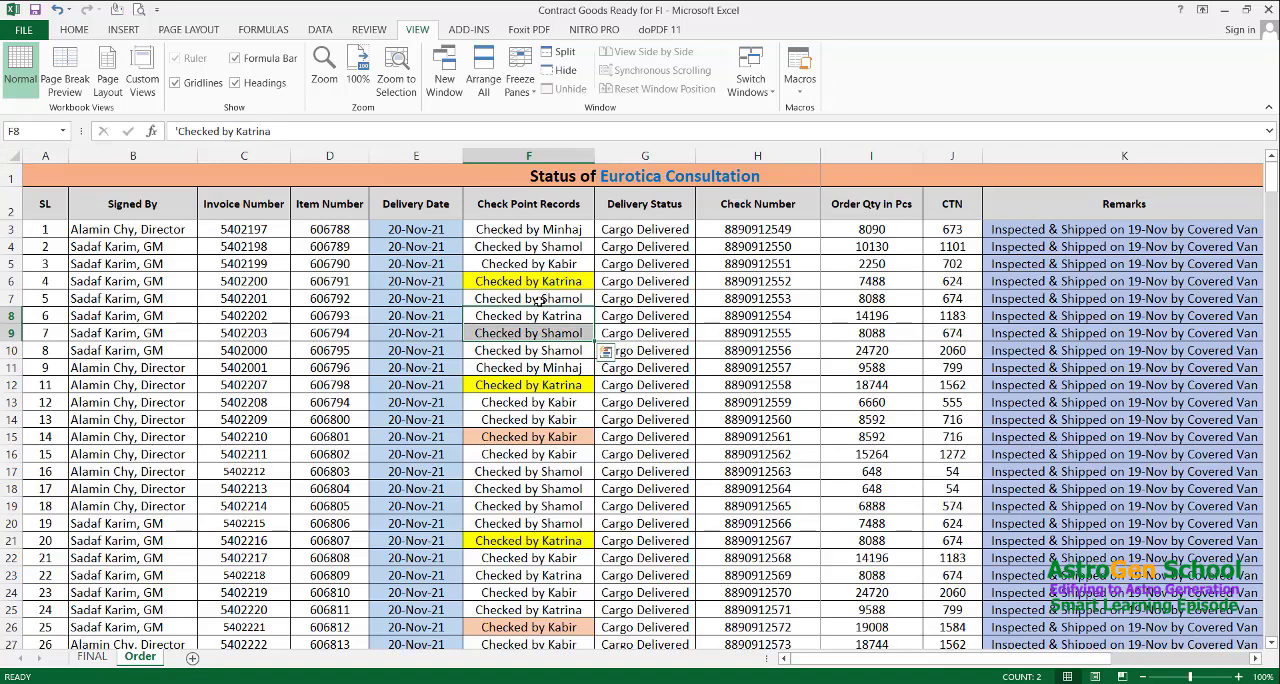
key("Down")
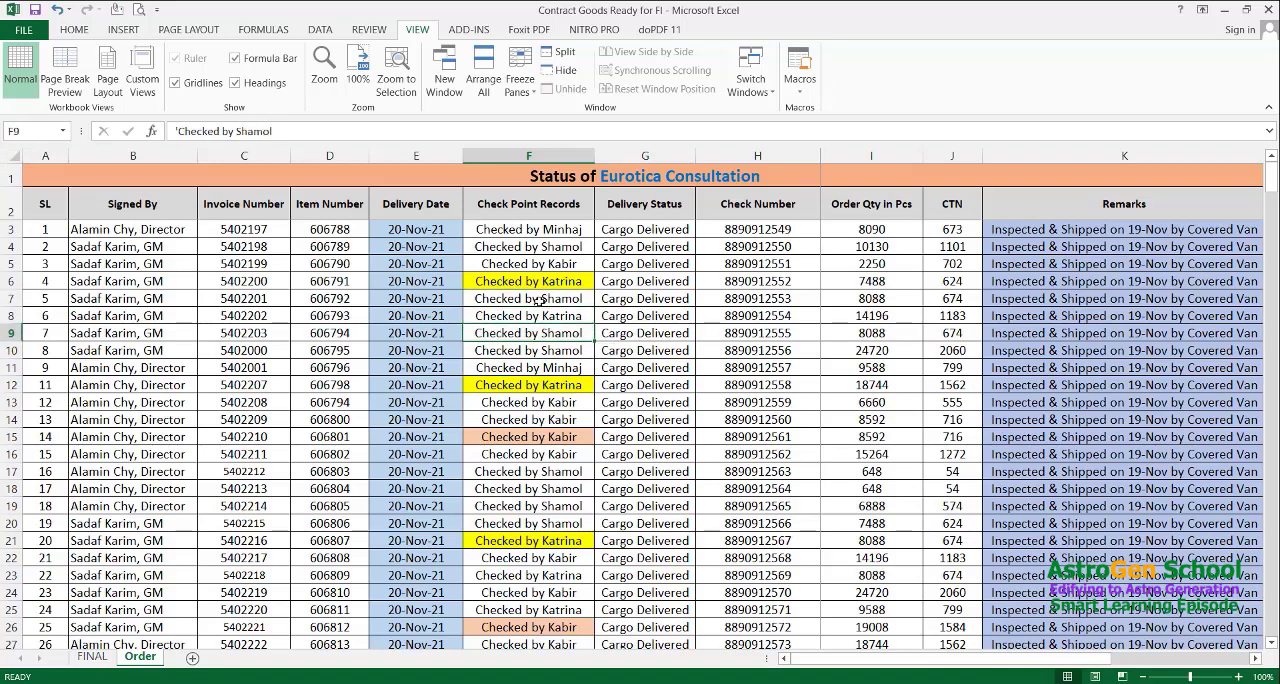
key("shift+Down")
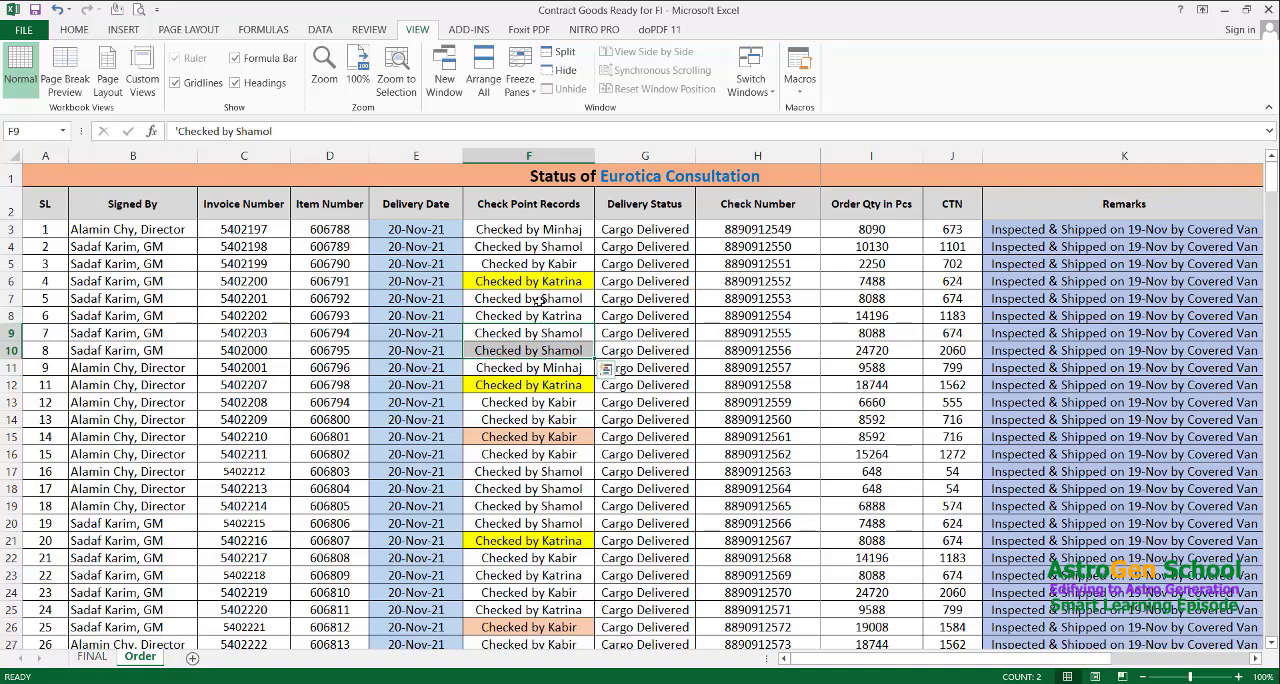
key("alt")
key("h")
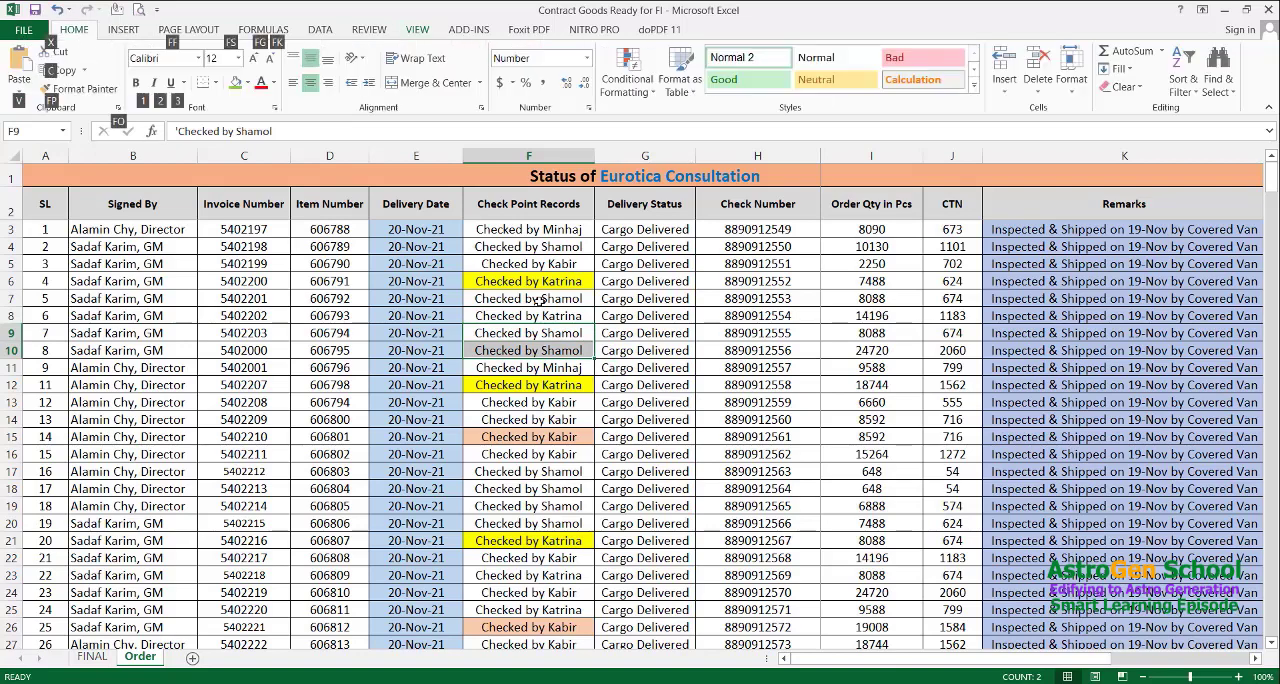
key("m")
key("c")
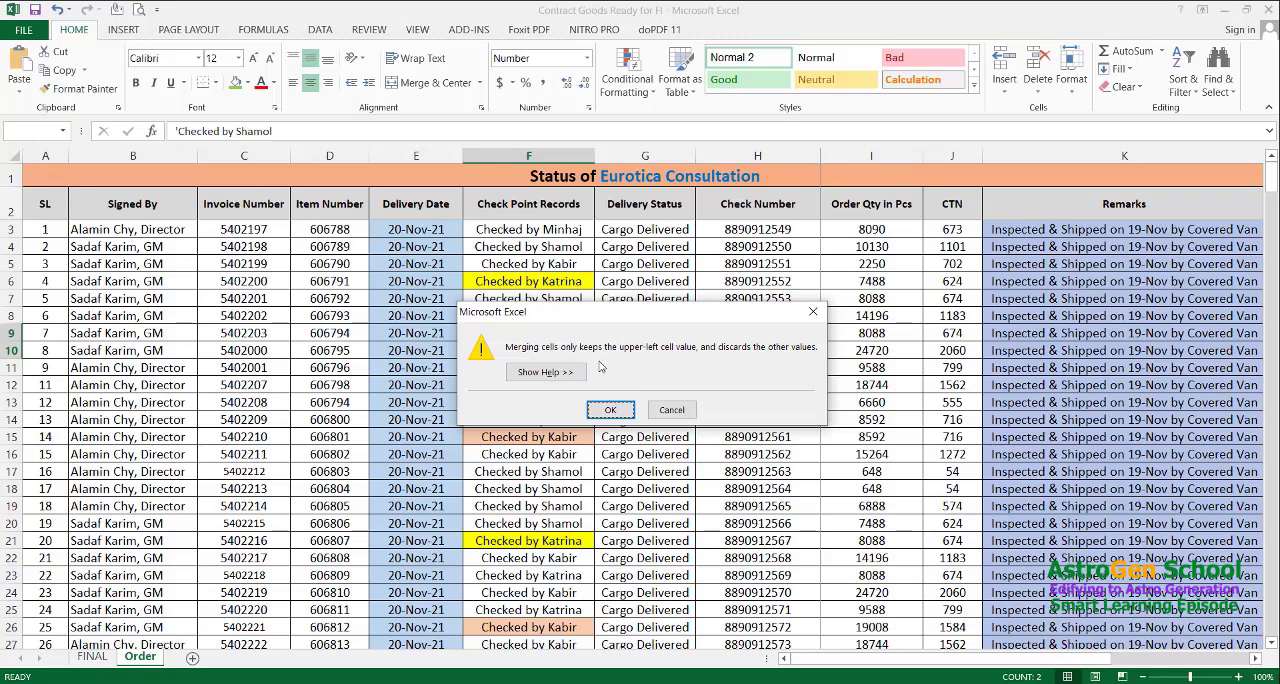
left_click(610, 410)
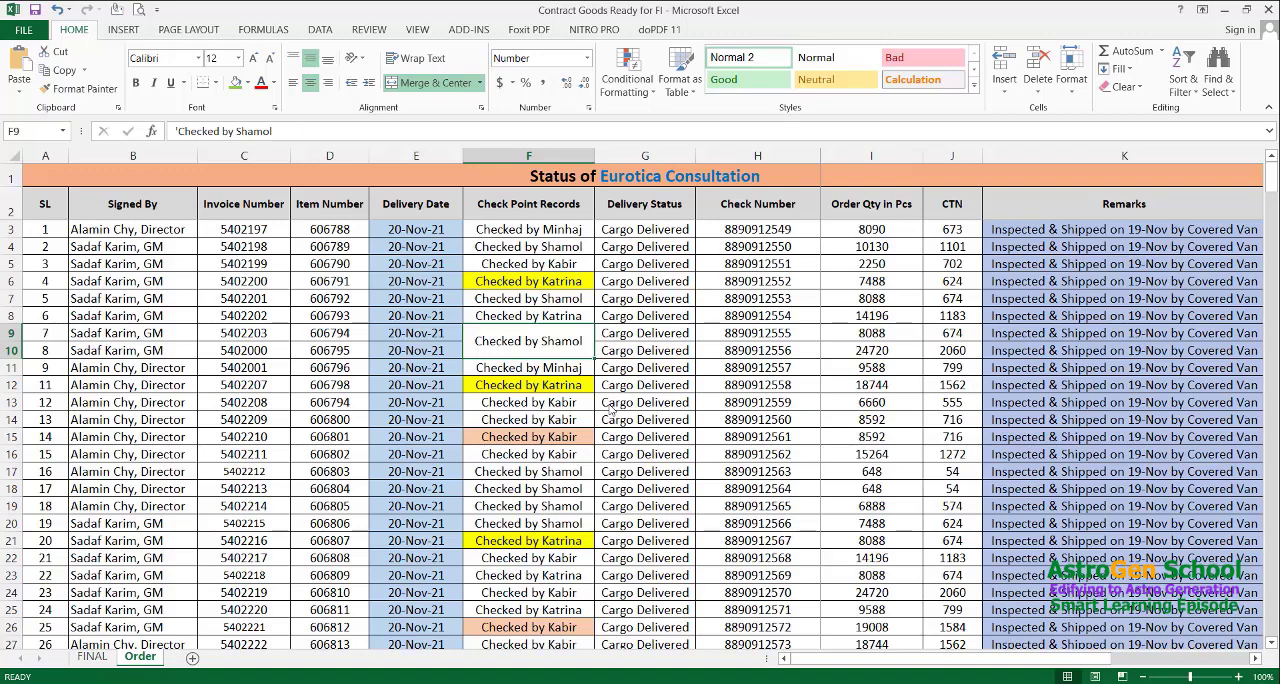
Unmerge cells F9:F10 in the Check Point Records column and select F9 alone
key("alt")
key("h")
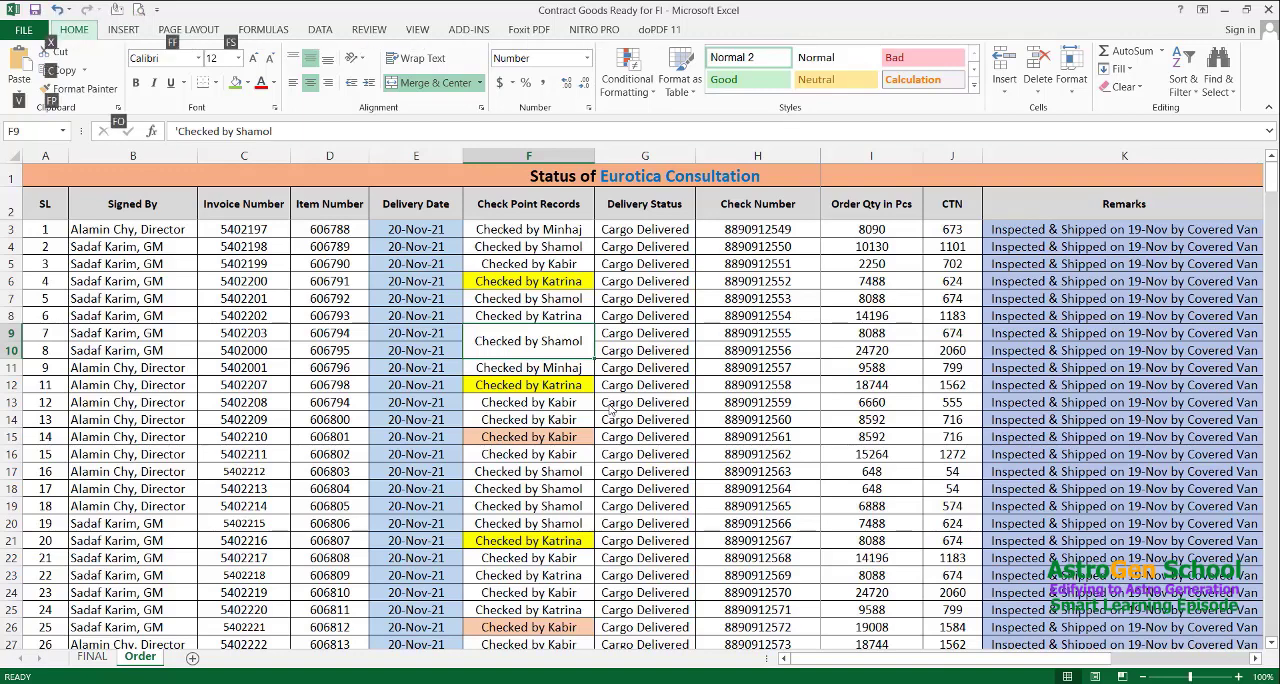
key("m")
key("u")
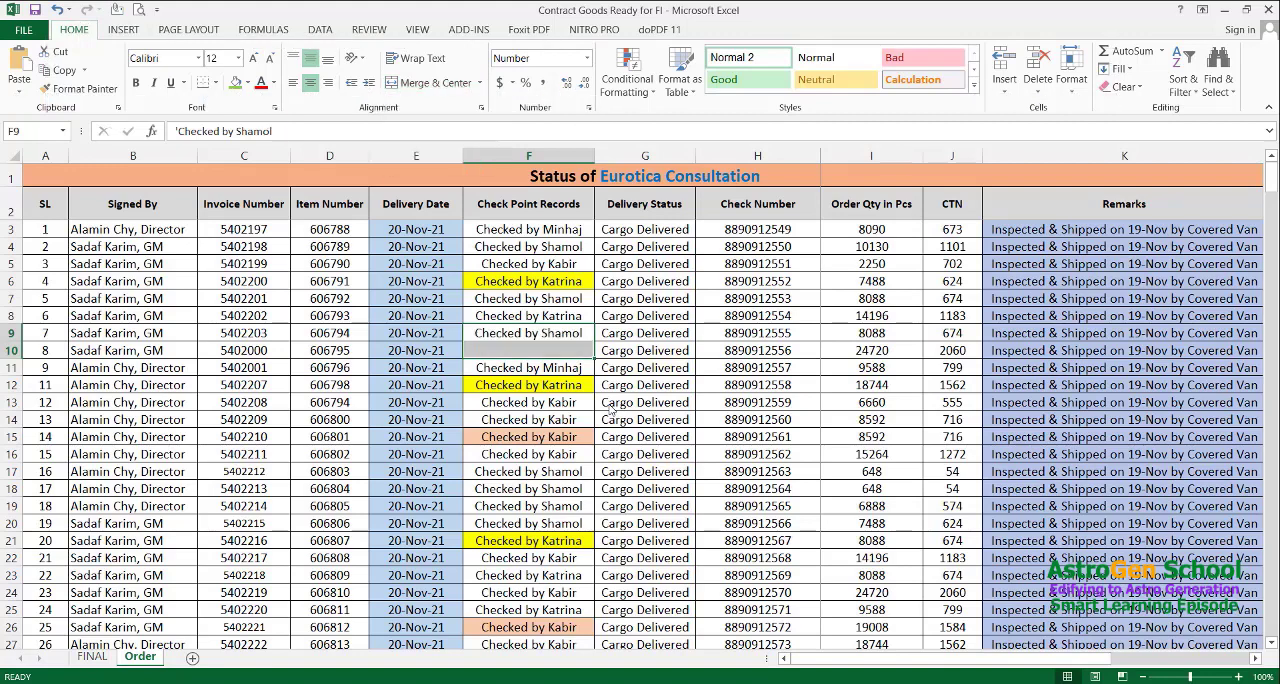
key("shift+Up")
key("Down")
key("Up")
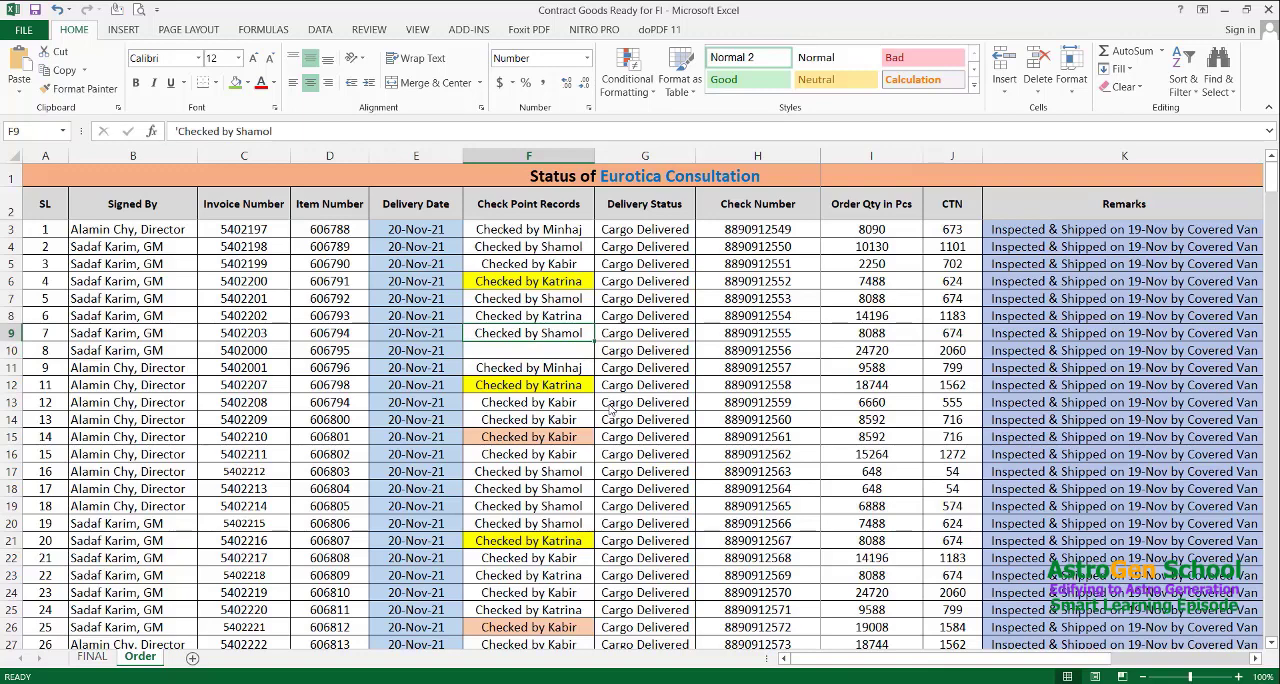
Toggle the header row's filters on and off from the Check Point Records heading in F2, leaving them on
key("Up")
key("Up")
key("Up")
key("Up")
key("Up")
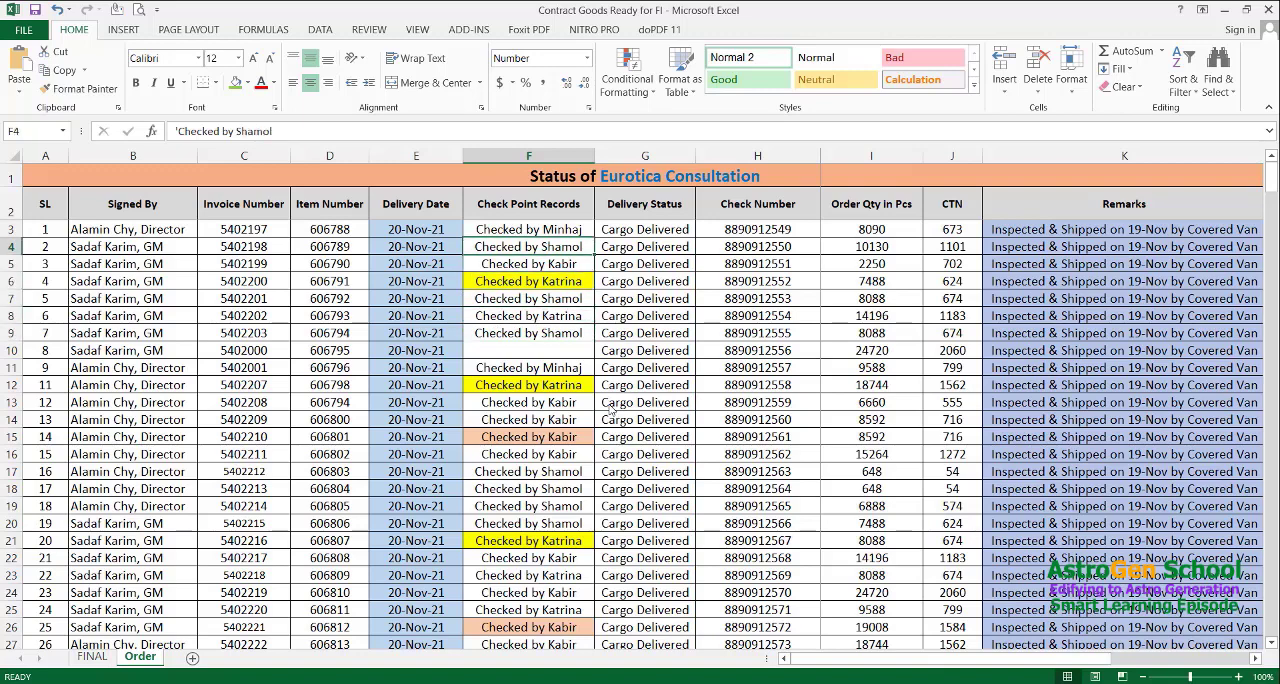
key("Up")
key("Up")
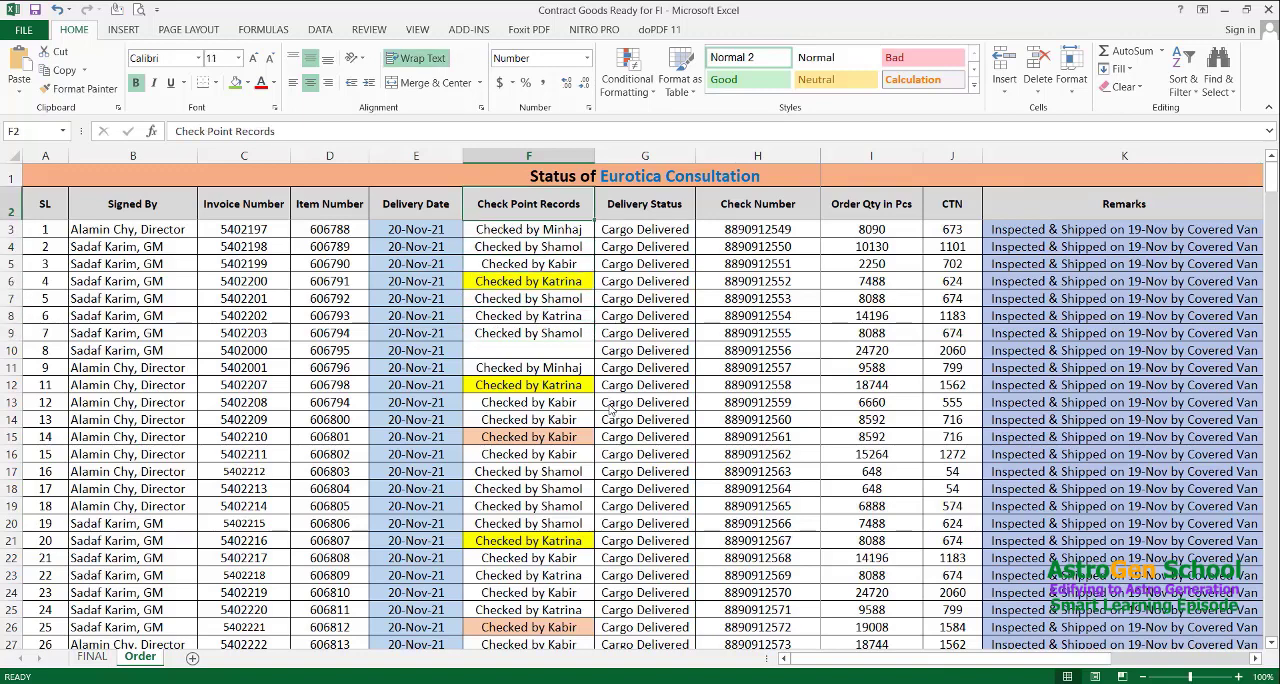
key("ctrl+shift+l")
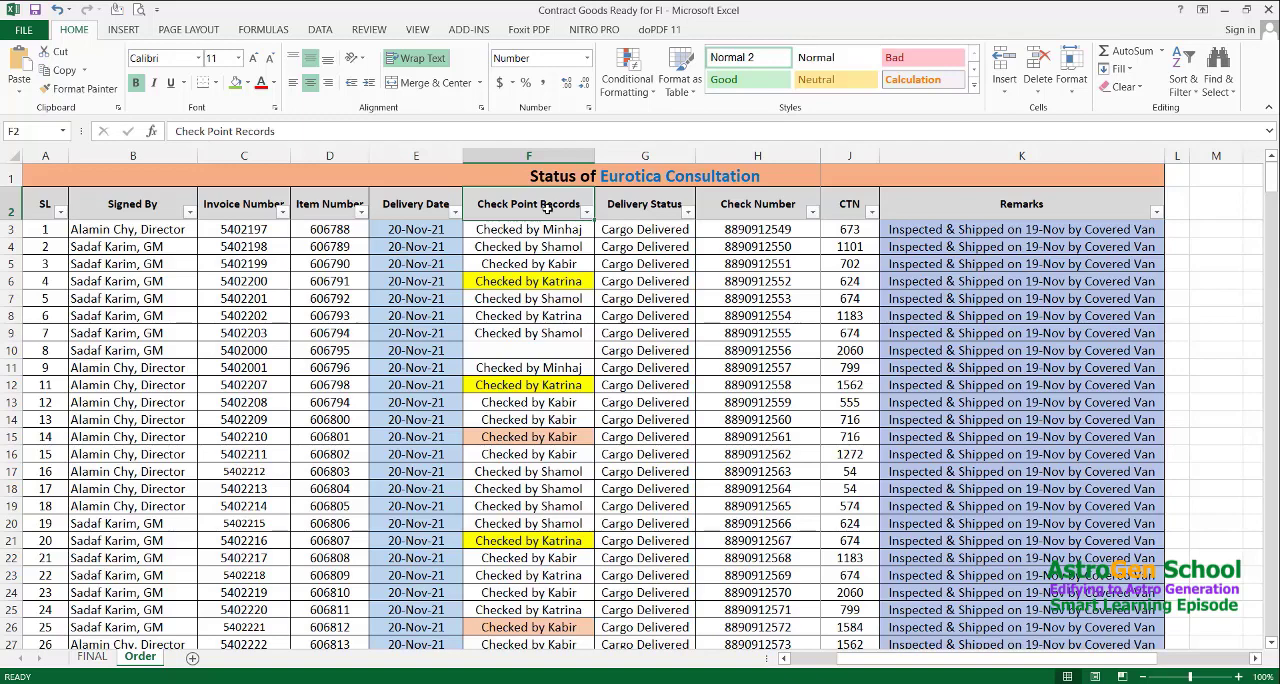
key("ctrl+shift+l")
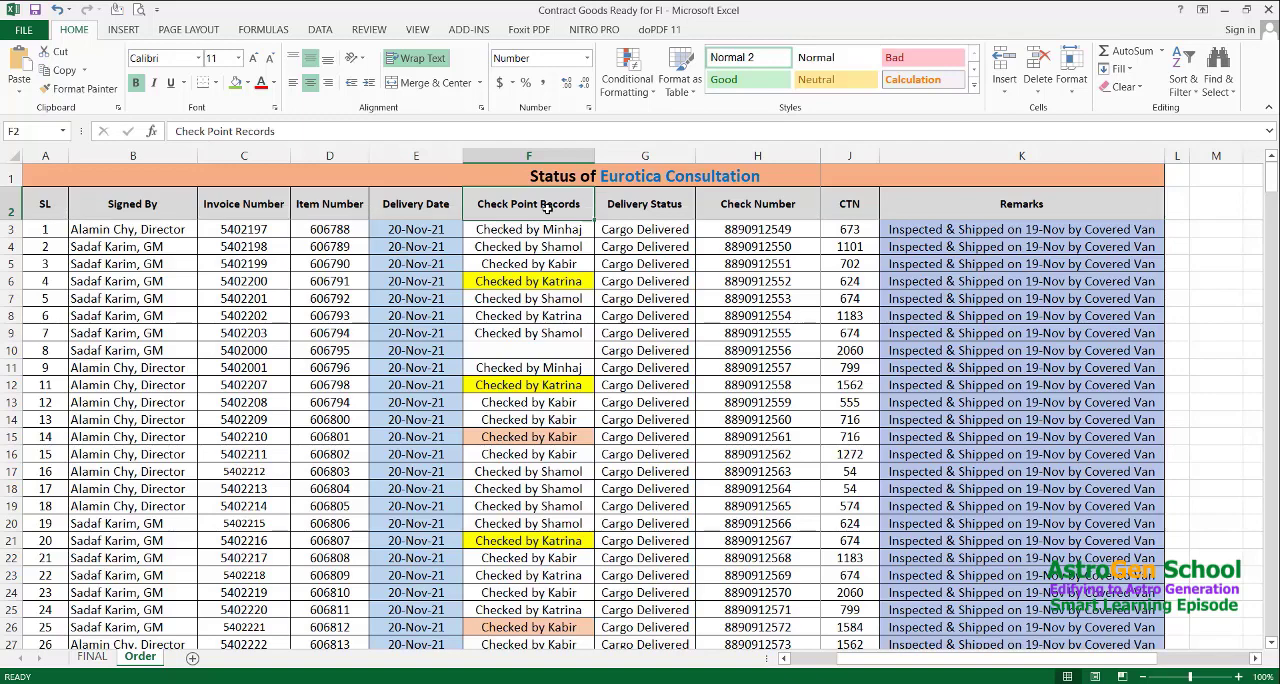
key("ctrl+shift+l")
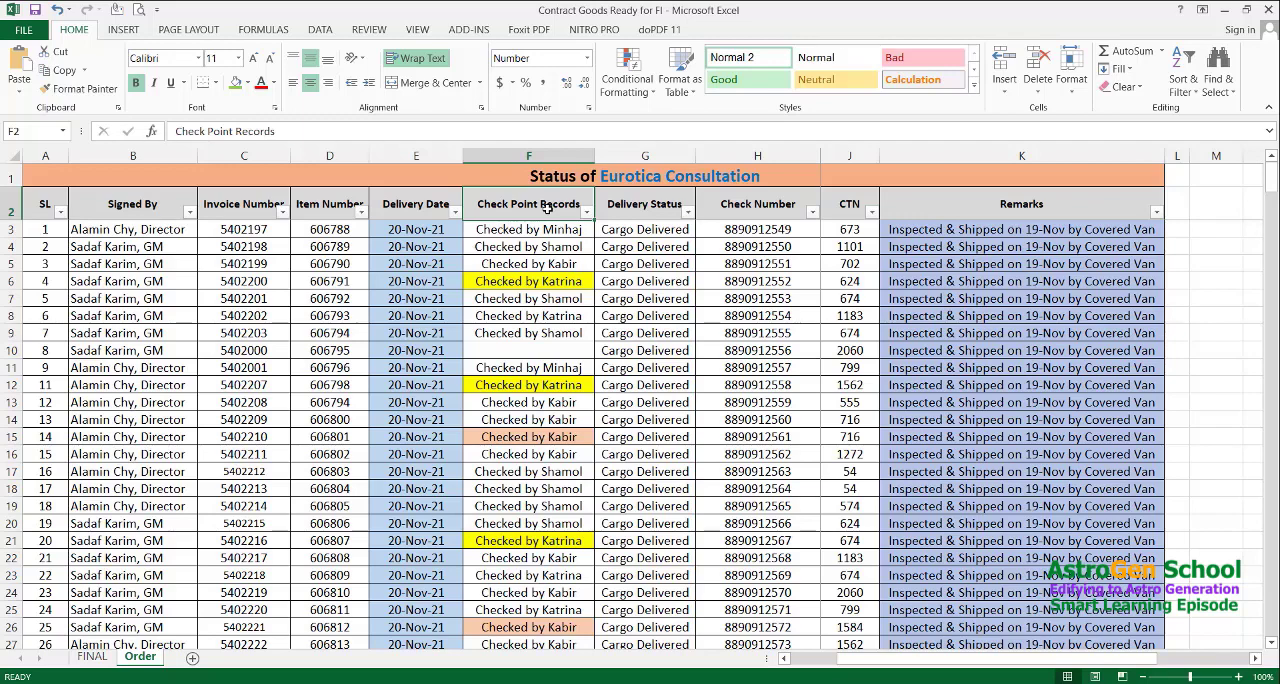
key("ctrl+shift+l")
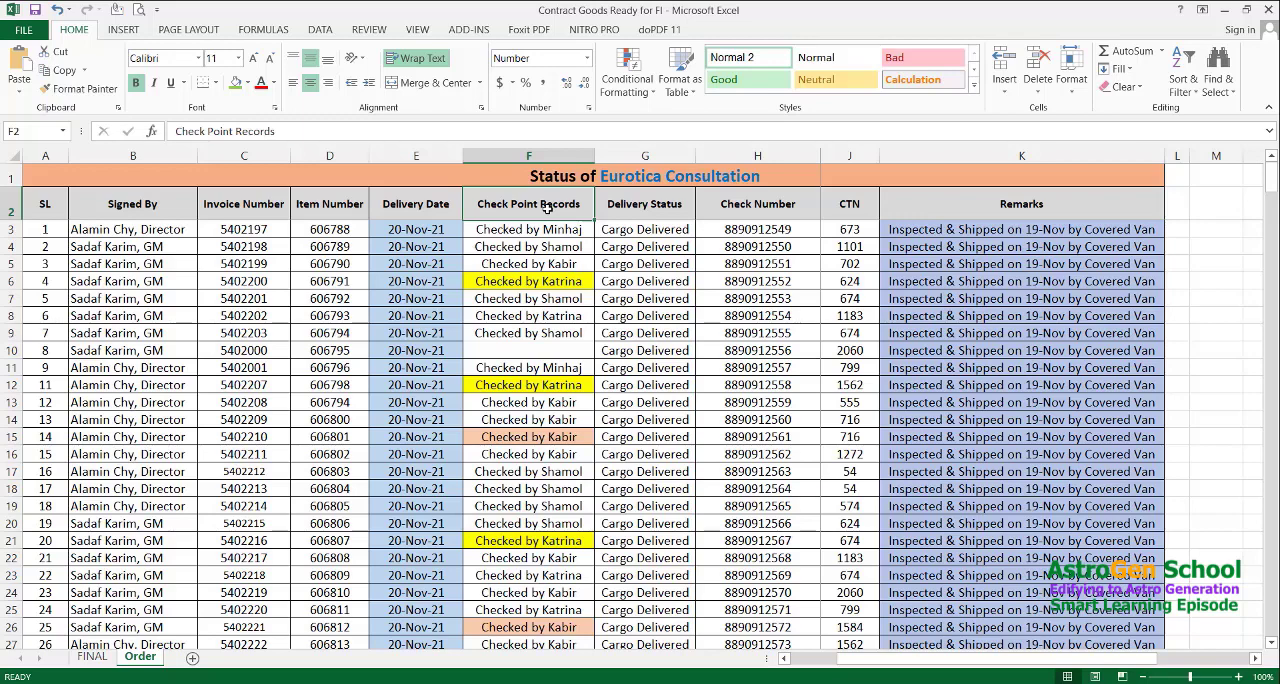
key("ctrl+shift+l")
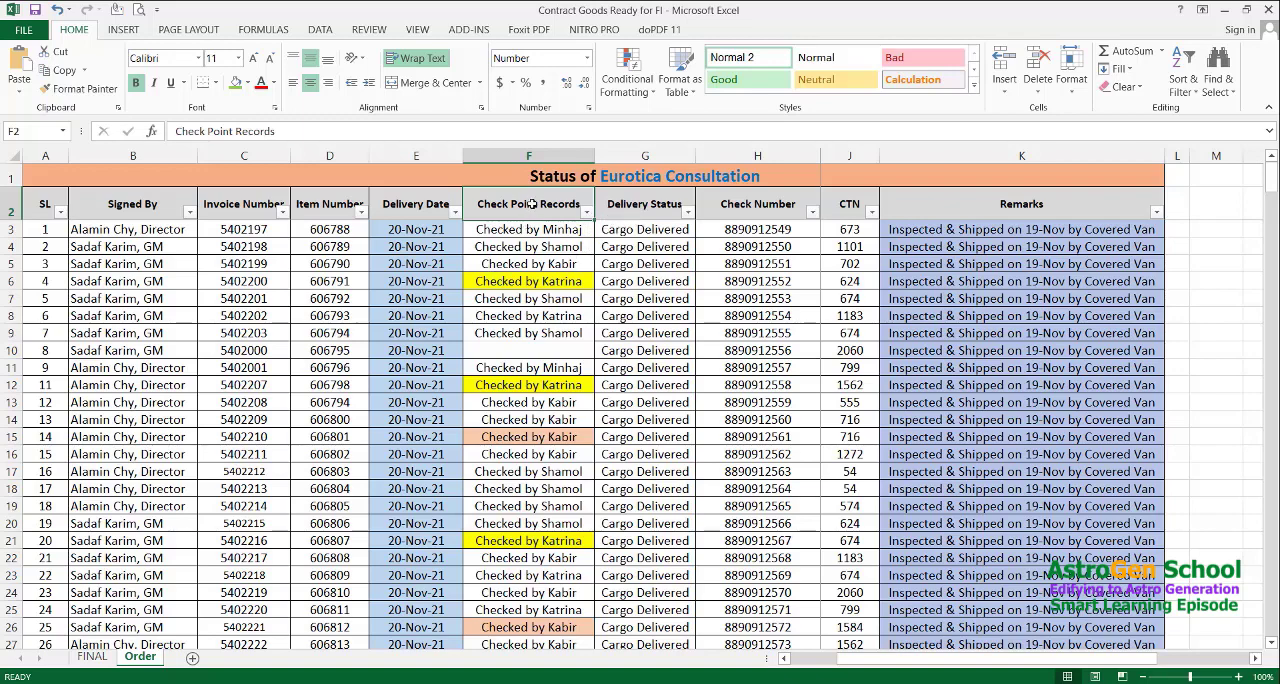
Filter the Check Point Records column to a single checker, the third one in the value list
key("alt+Down")
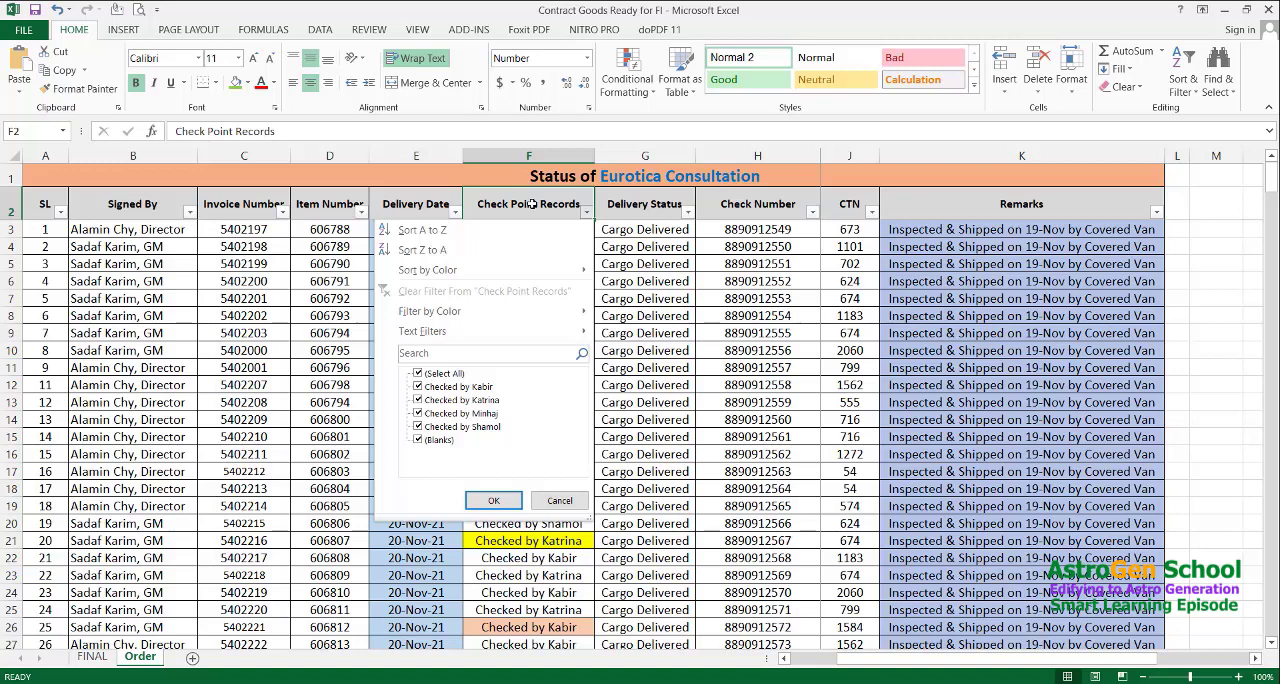
key("Down")
key("Down")
key("Down")
key("Down")
key("Down")
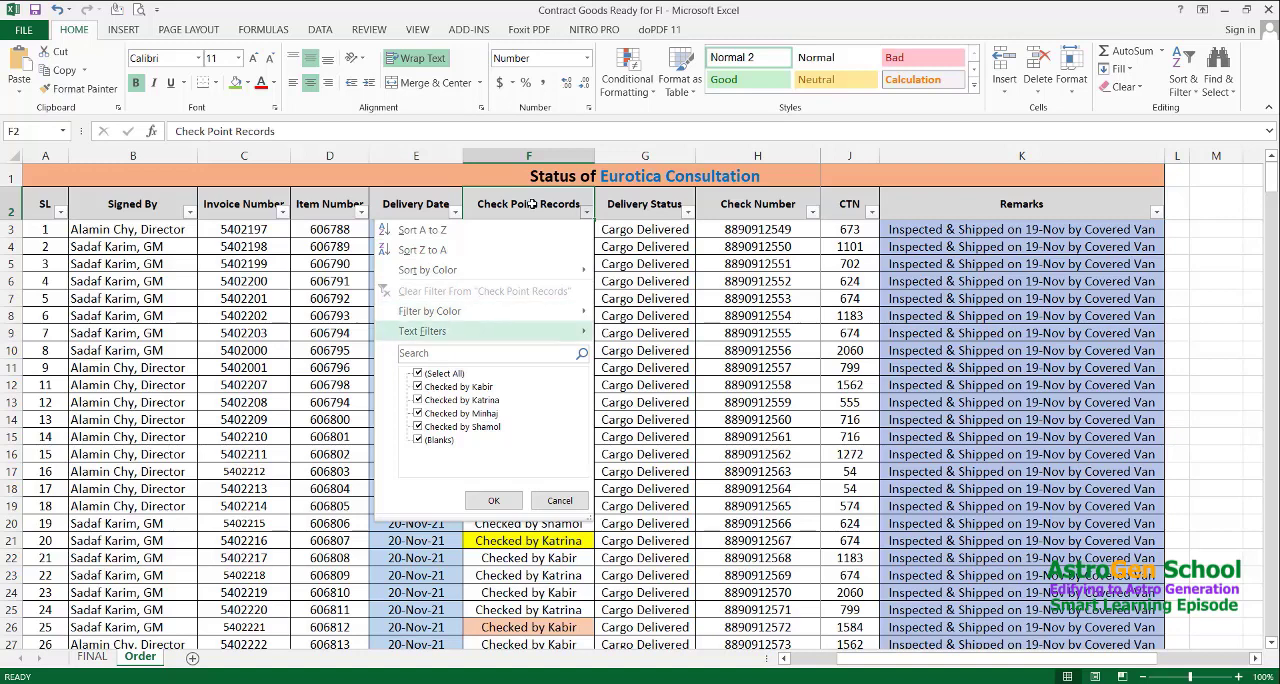
key("Down")
key("Down")
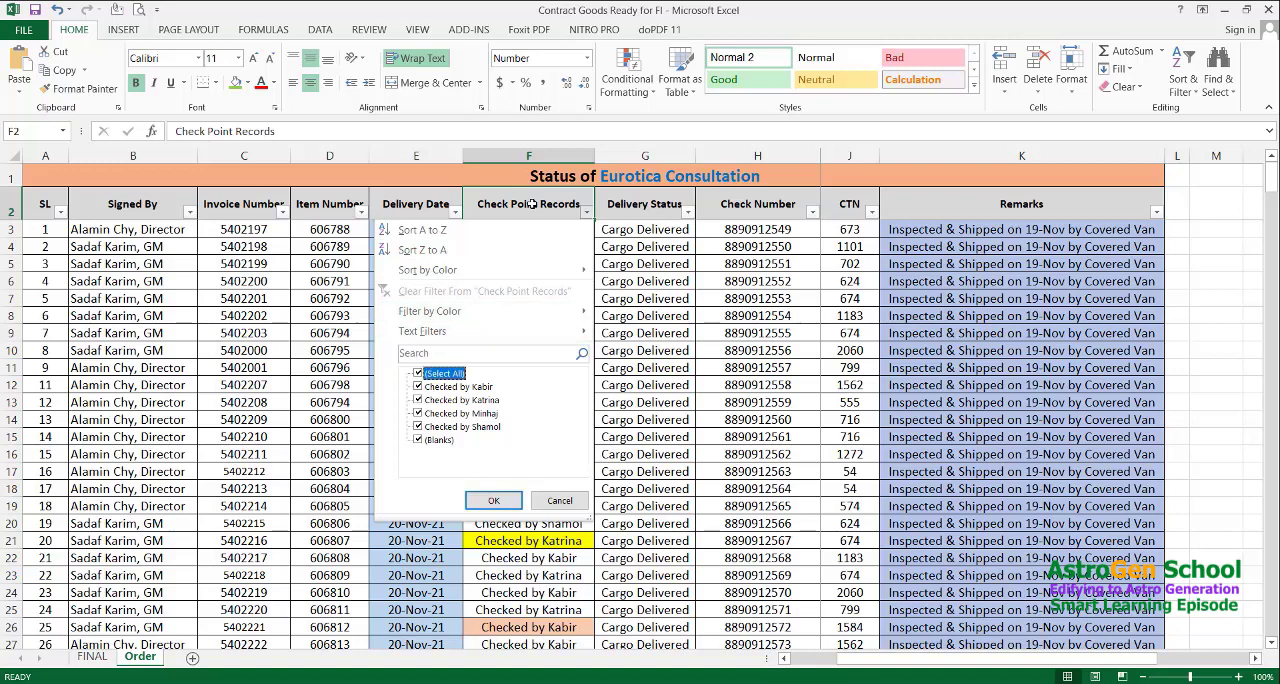
key("space")
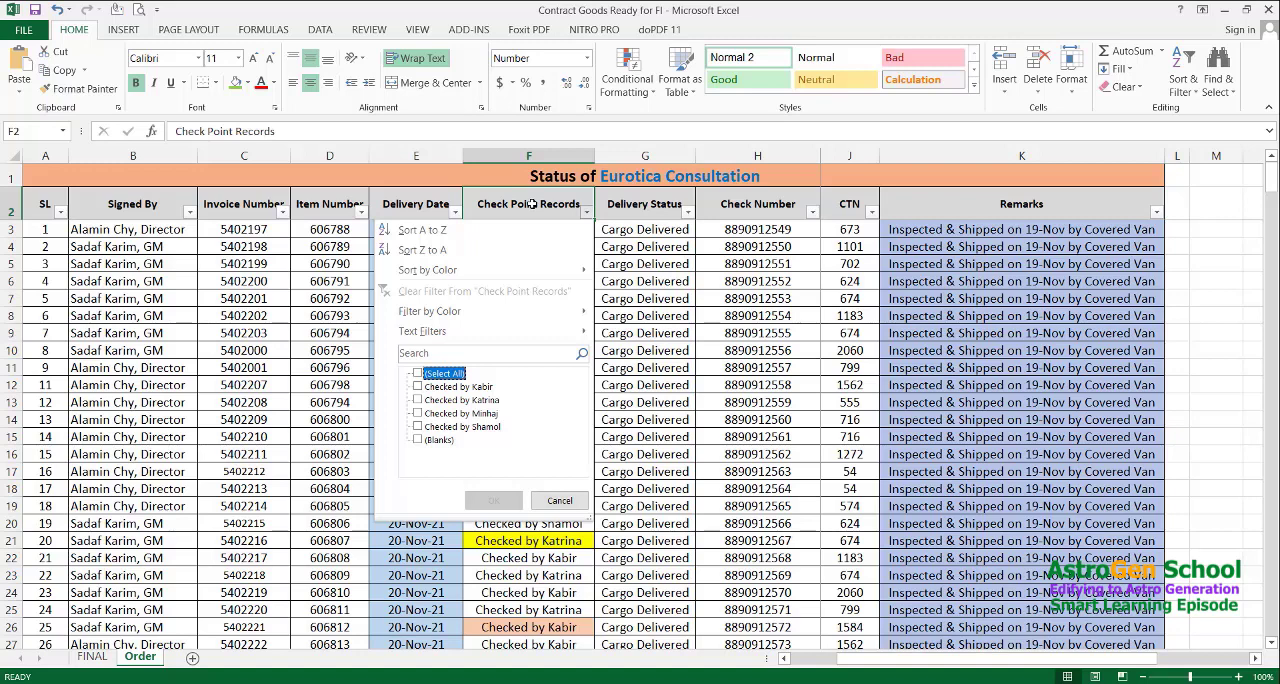
key("Down")
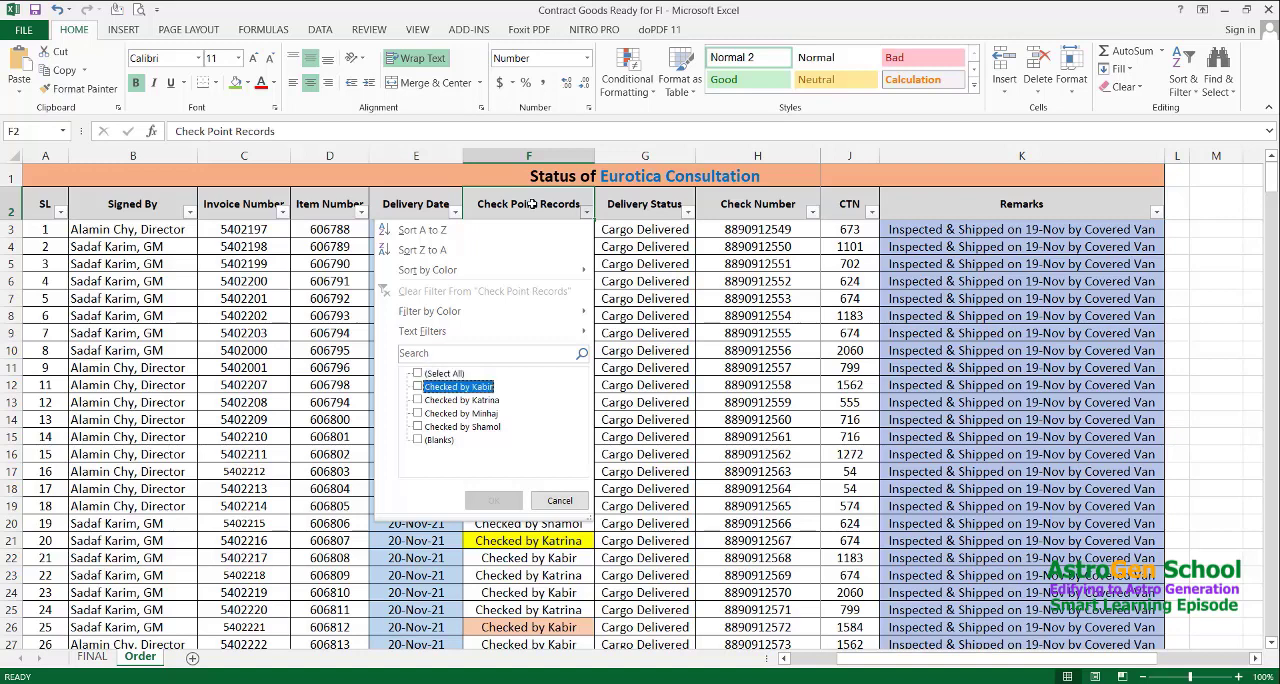
key("Down")
key("Down")
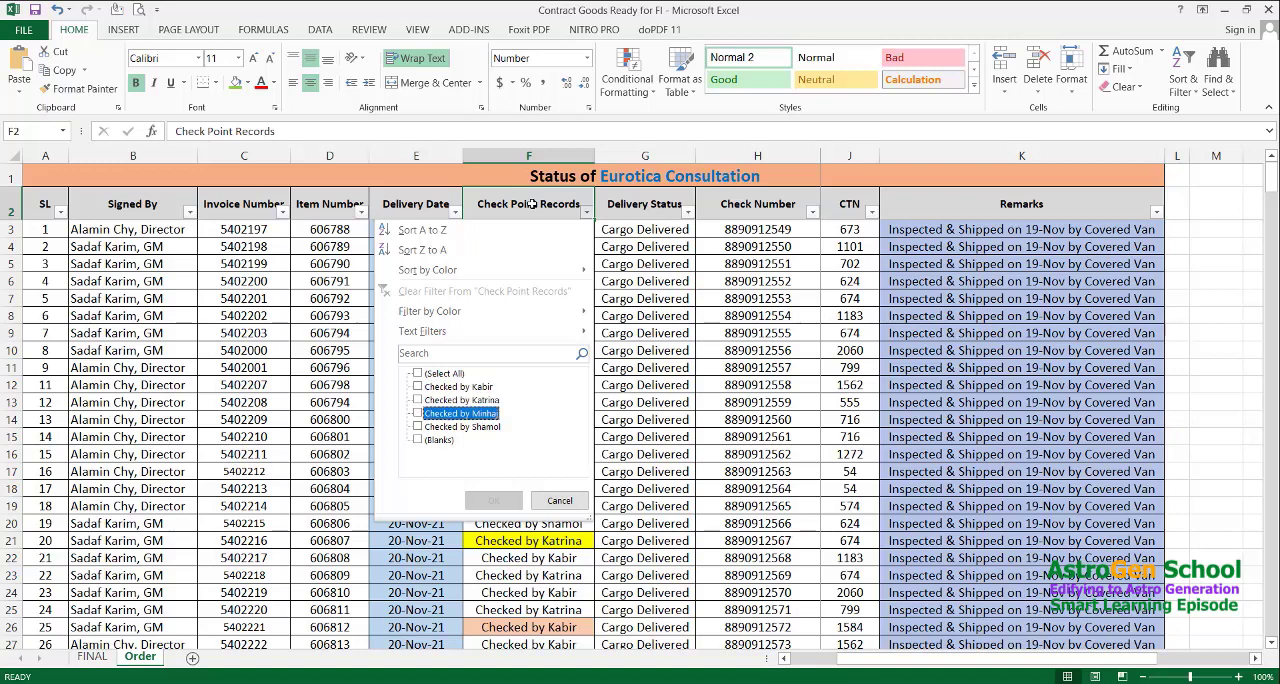
key("space")
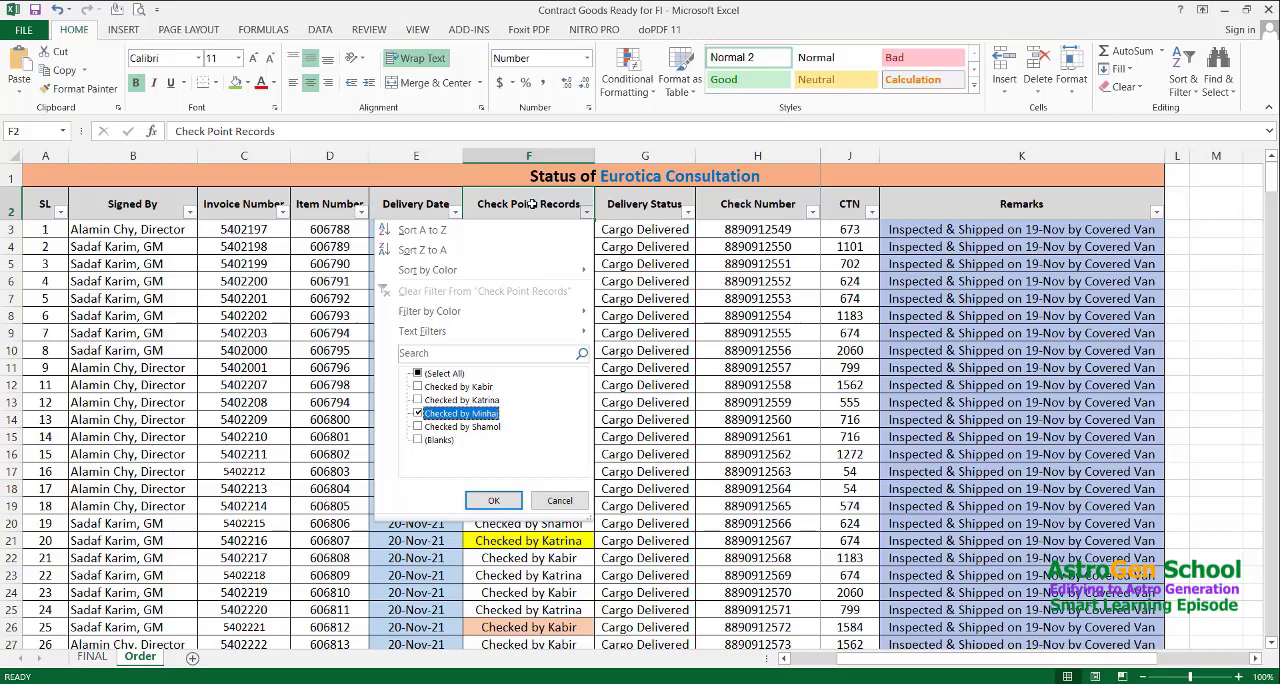
left_click(493, 500)
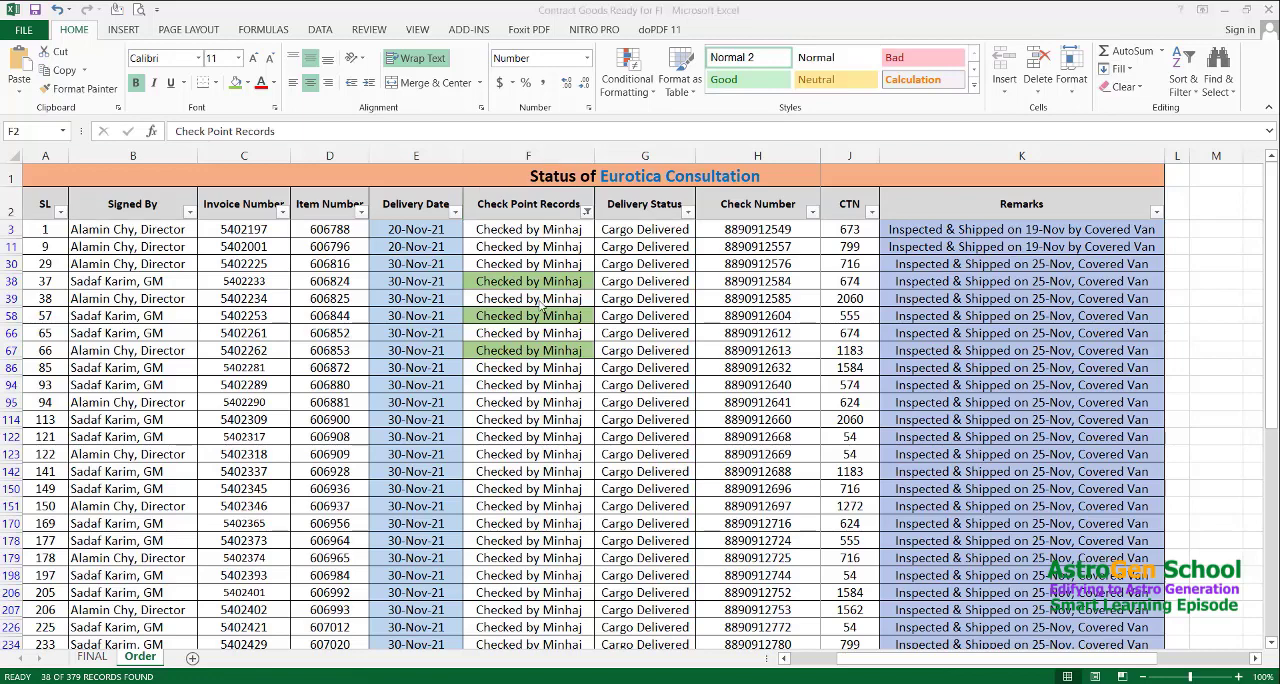
Remove the filters from the header row and select cell F3
key("ctrl+shift+l")
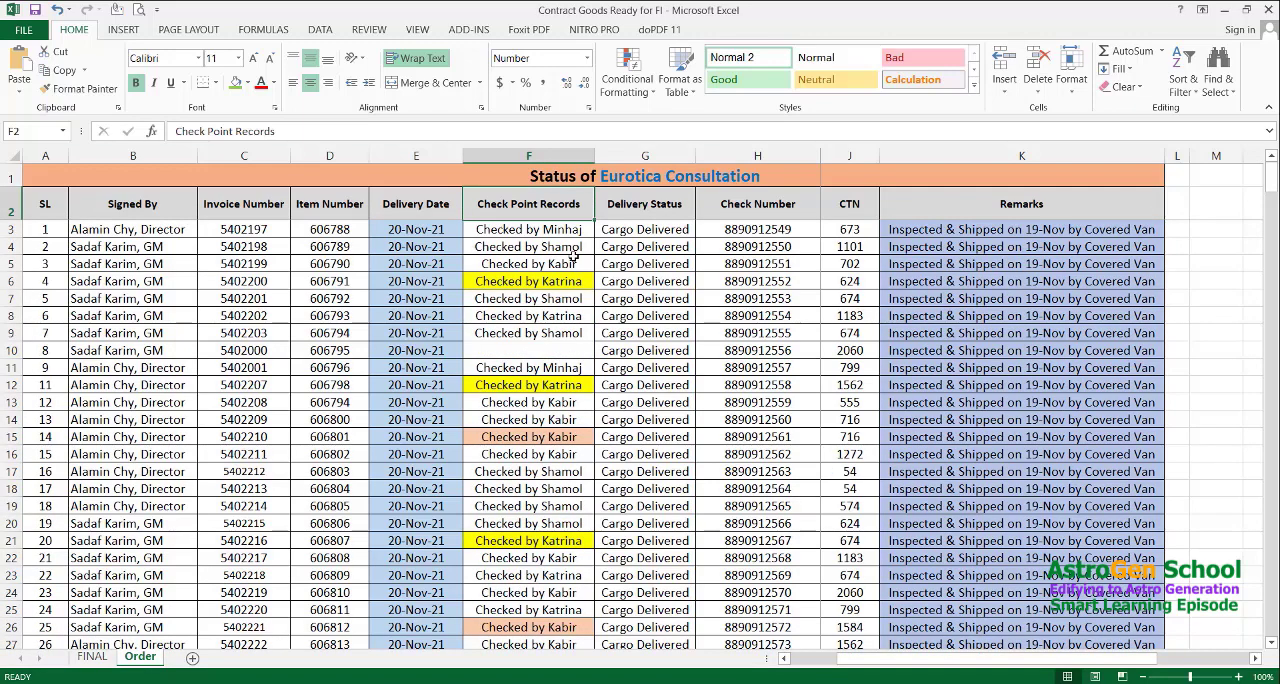
key("ctrl+z")
key("Down")
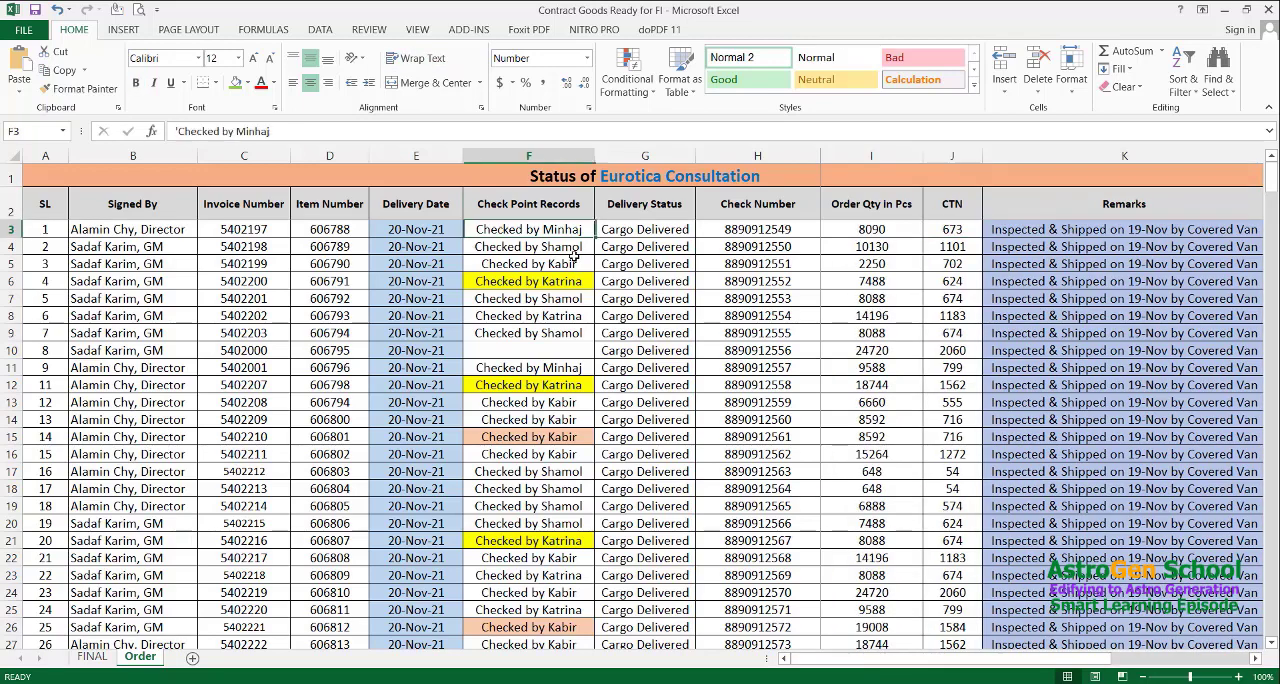
Examine how the frozen panes behave while moving along row 3 to the Remarks column and down to row 6
key("Right")
key("Right")
key("Right")
key("Right")
key("Left")
key("Left")
key("Right")
key("Right")
key("Right")
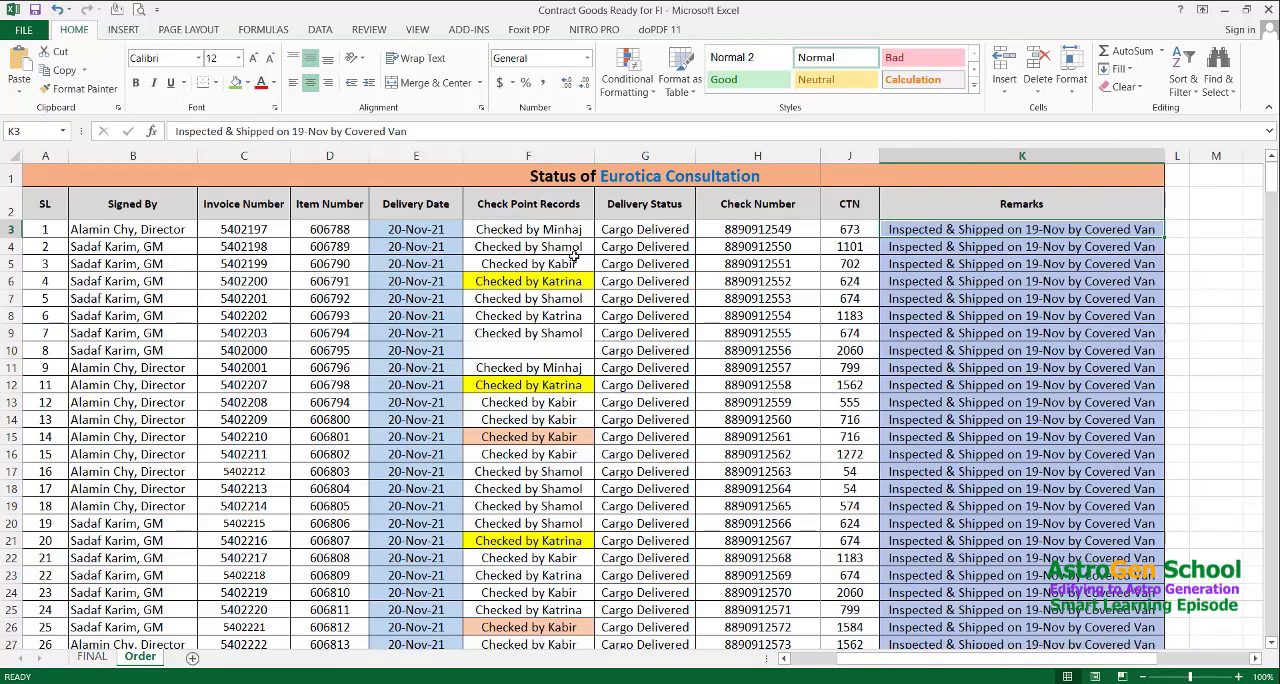
key("Left")
key("Left")
key("Left")
key("Right")
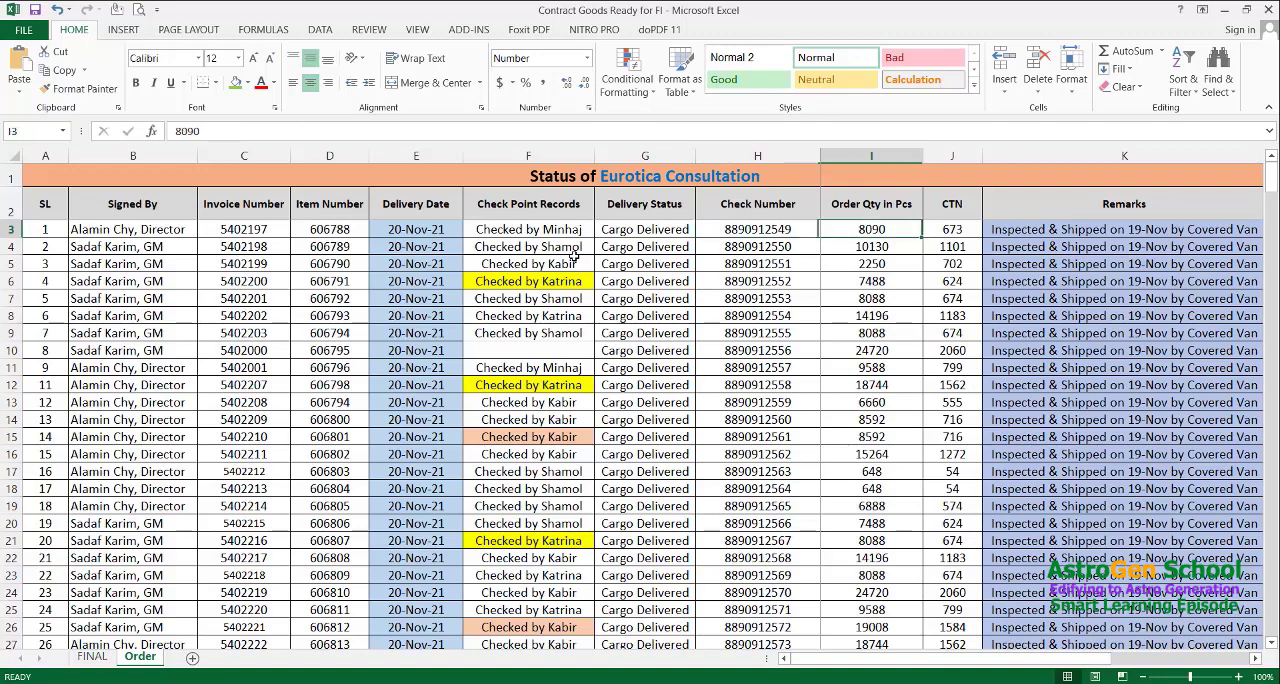
key("Down")
key("Down")
key("Down")
key("Left")
key("Right")
key("Right")
key("Right")
key("Right")
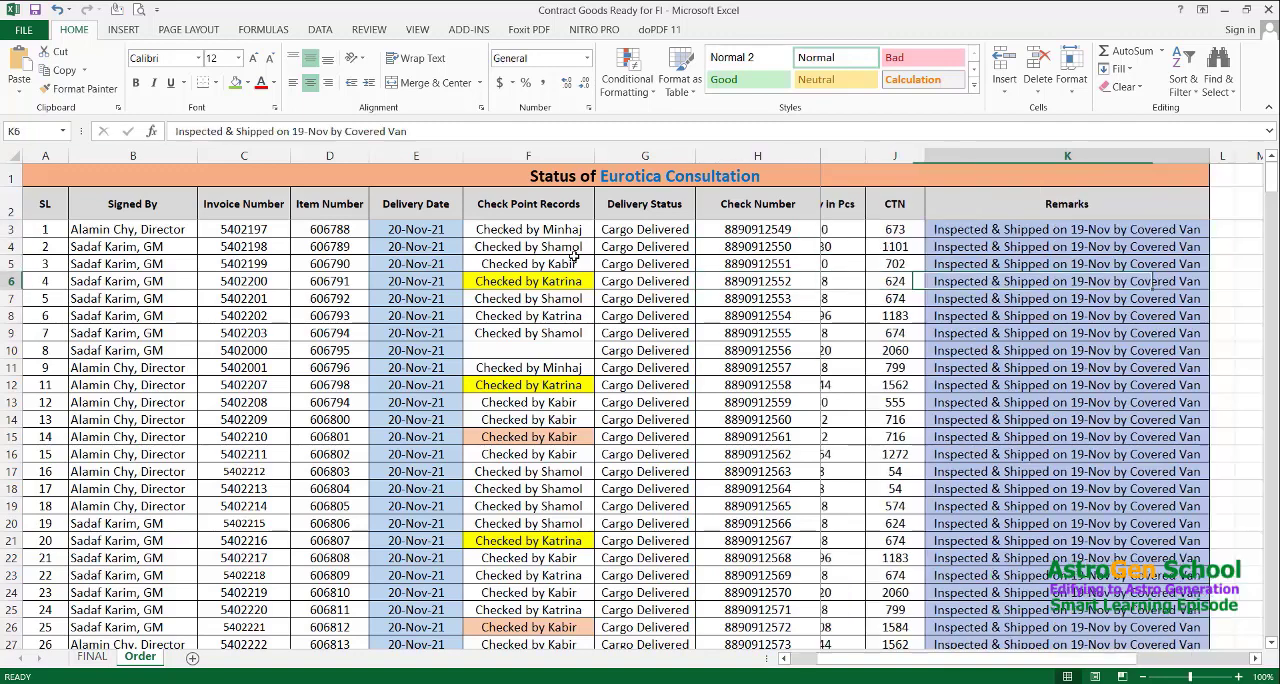
Unfreeze the worksheet panes with cell I3 in the Order Qty in Pcs column selected
key("Left")
key("Left")
key("Left")
key("Up")
key("Up")
key("Up")
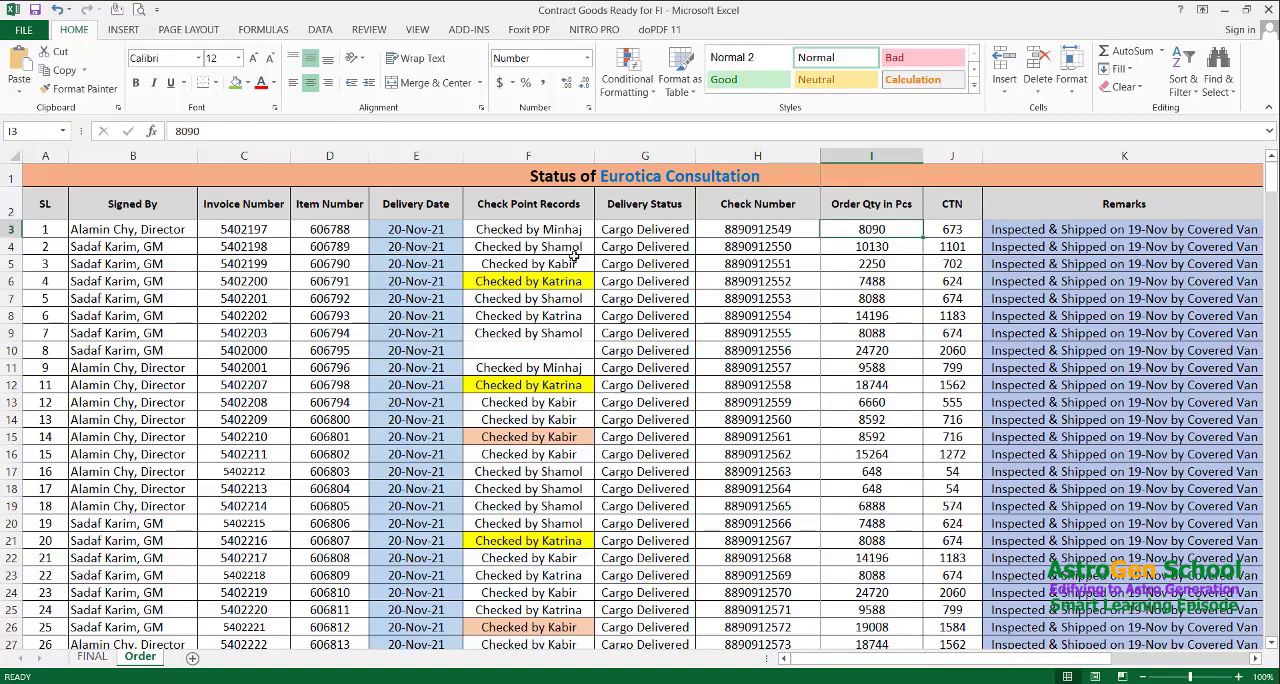
key("alt")
key("w")
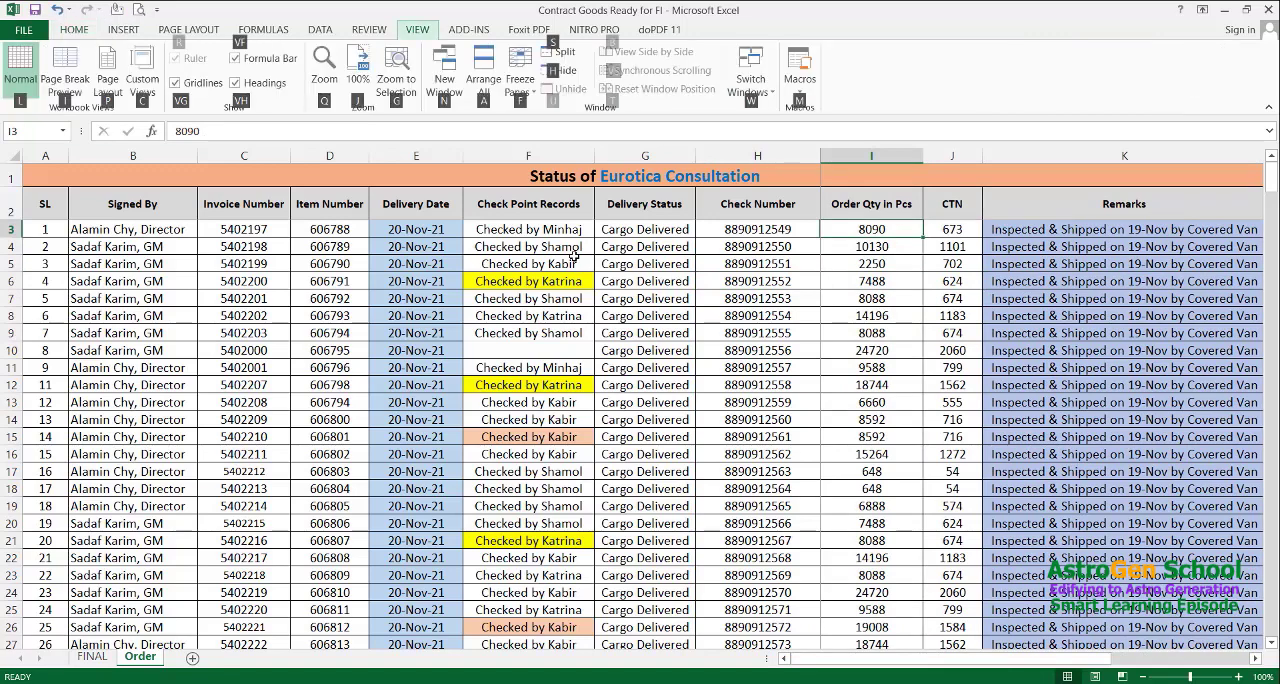
key("f")
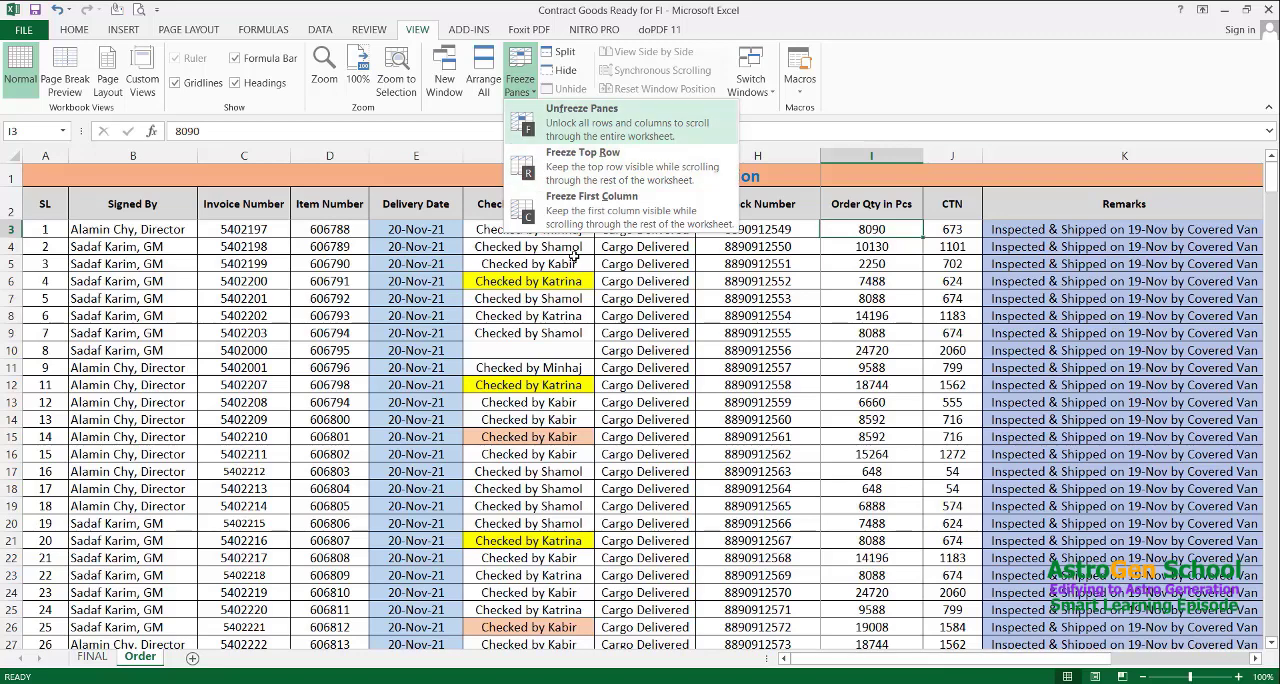
key("f")
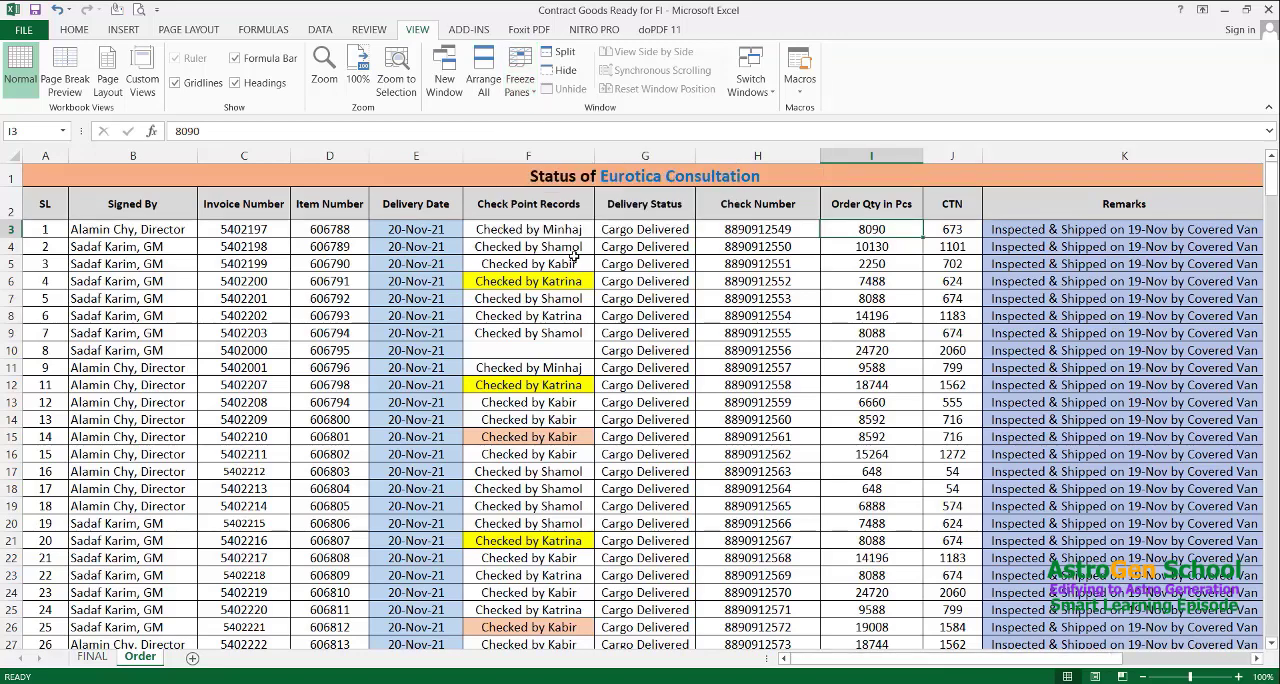
Check how the unfrozen sheet scrolls while moving along row 3 beyond the Remarks column and back to column A
key("Right")
key("Right")
key("Right")
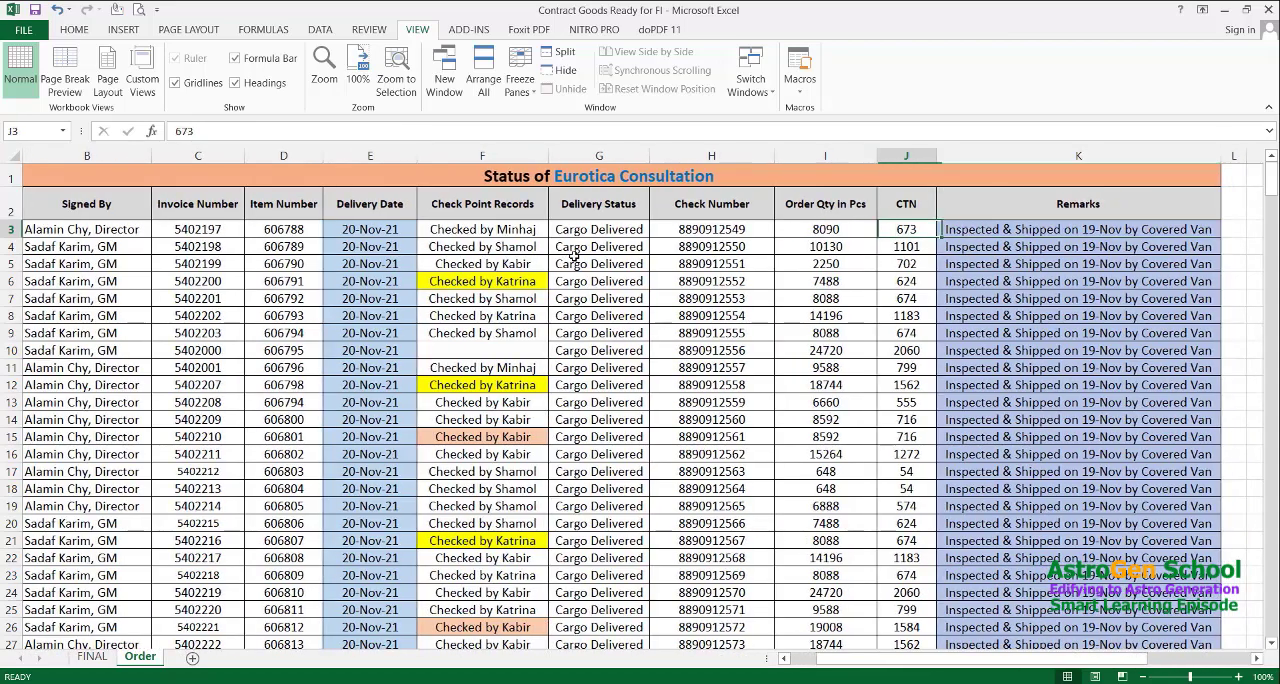
key("Left")
key("Left")
key("Left")
key("Left")
key("Left")
key("Left")
key("Left")
key("Left")
Examine the Delivery Status, Check Number, Order Qty in Pcs and CTN cells in row 3 as possible freeze positions
key("Left")
key("Left")
key("Left")
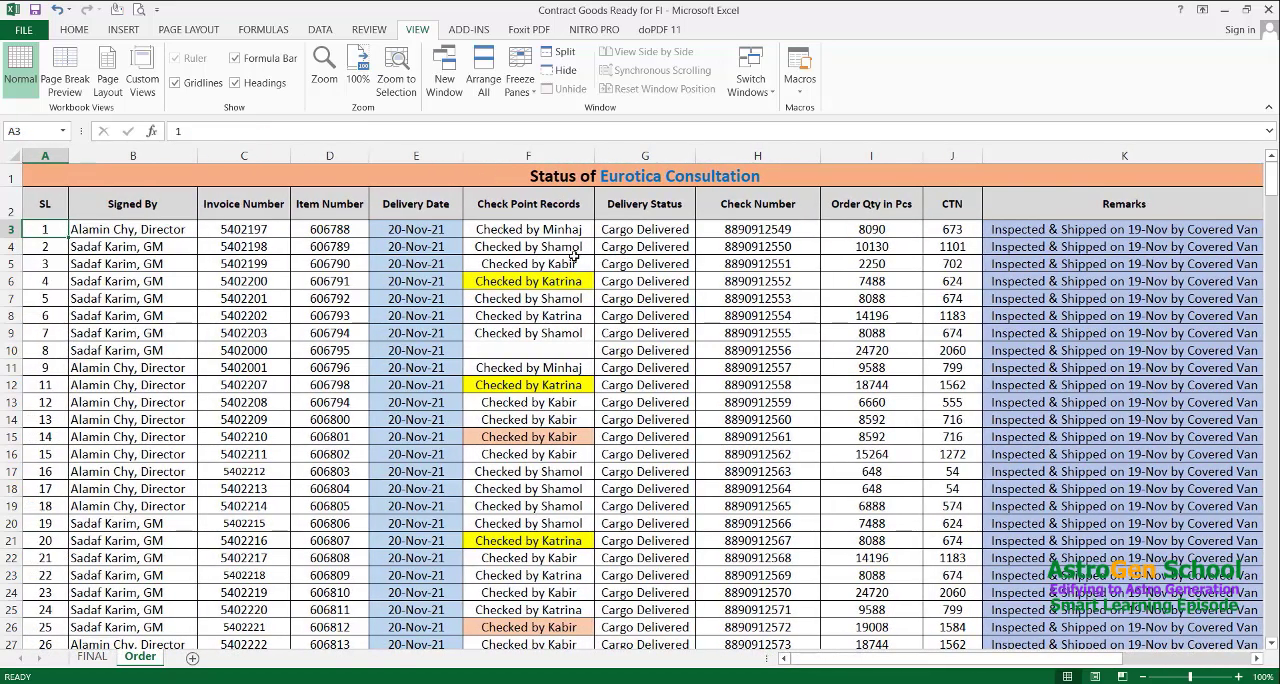
key("Right")
key("Right")
key("Right")
key("Right")
key("Right")
key("Right")
key("Right")
key("Right")
key("Left")
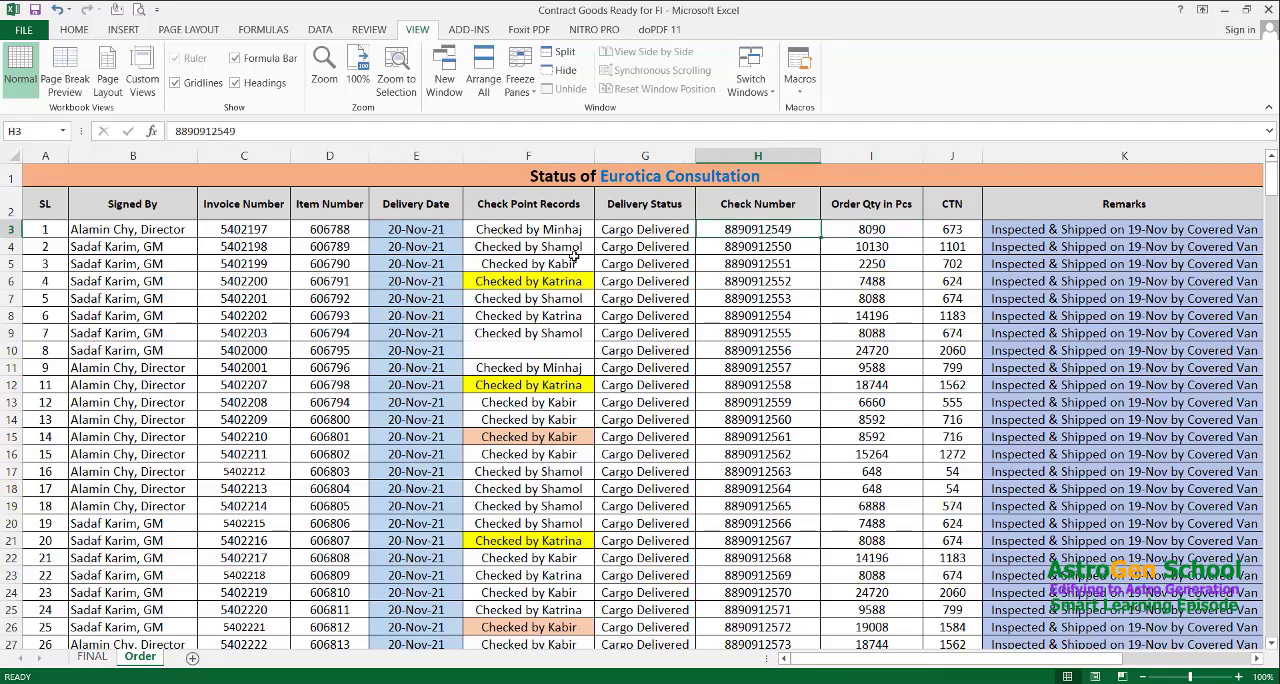
key("Left")
key("Right")
key("Right")
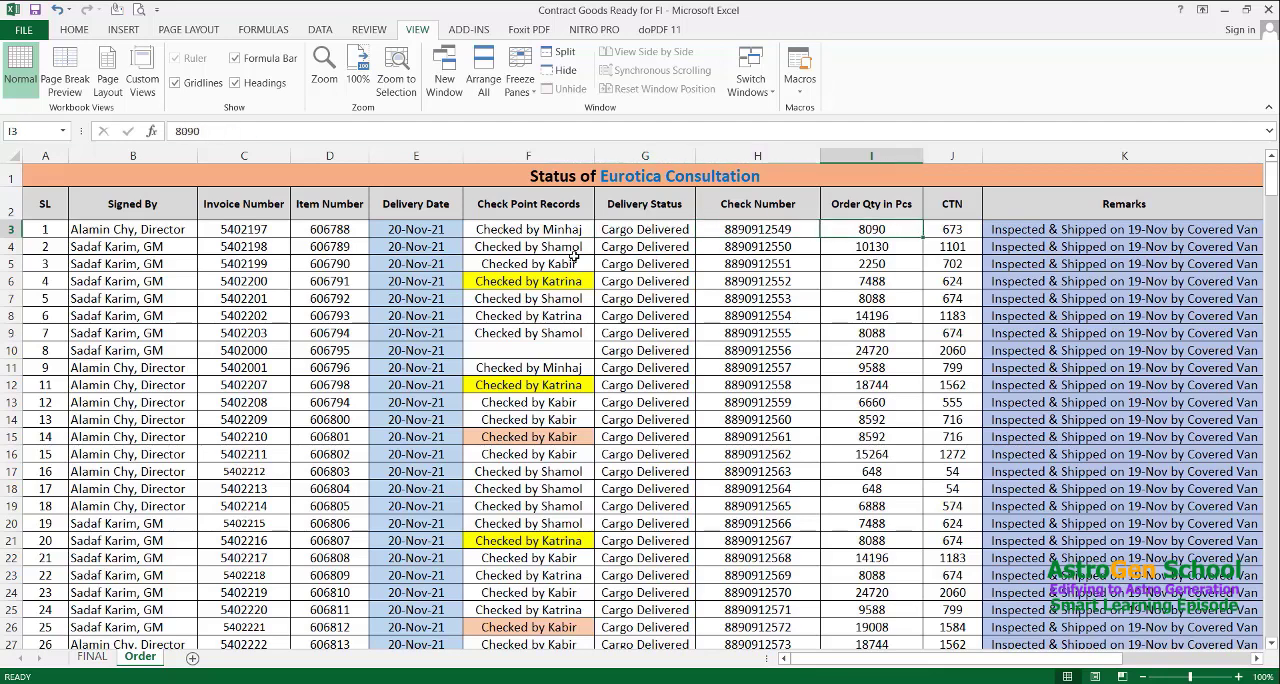
key("Left")
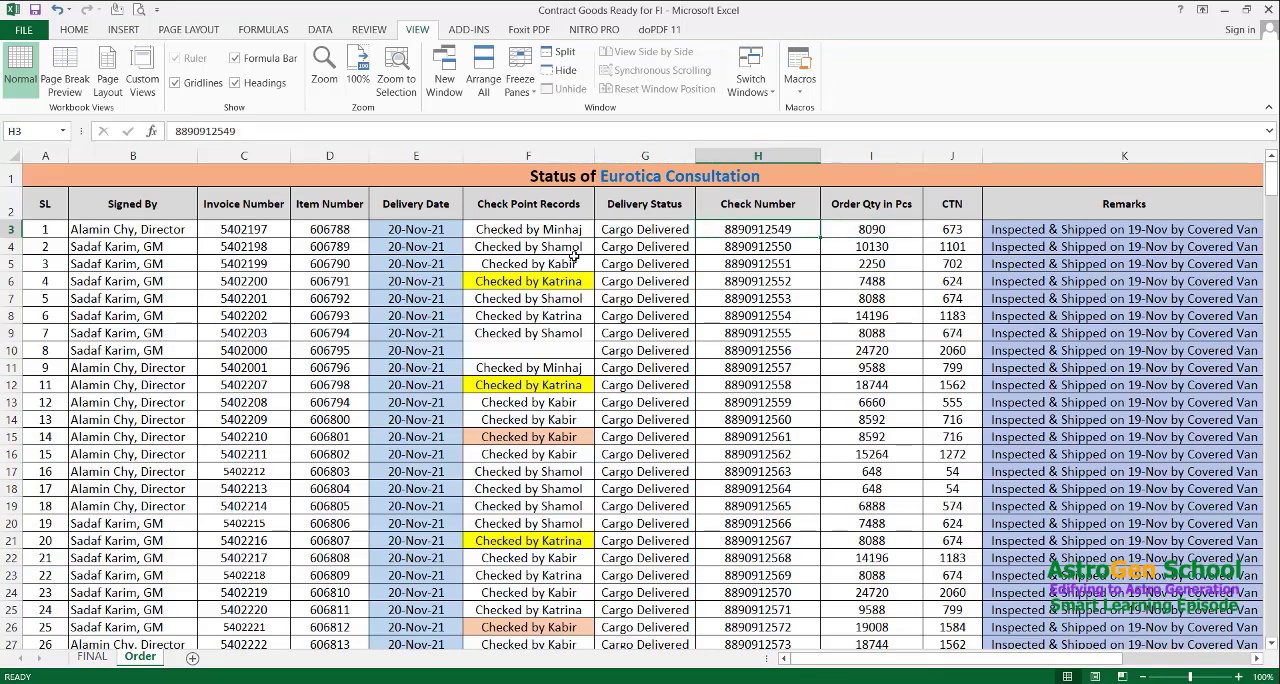
key("Right")
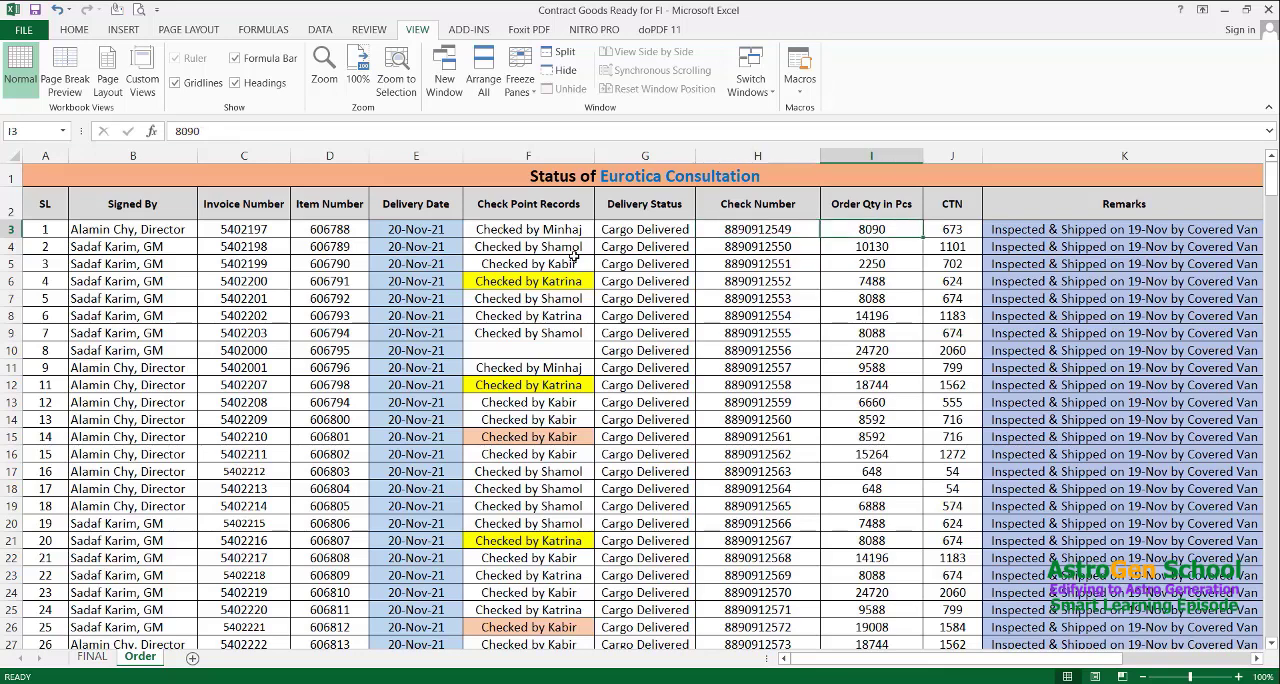
key("Right")
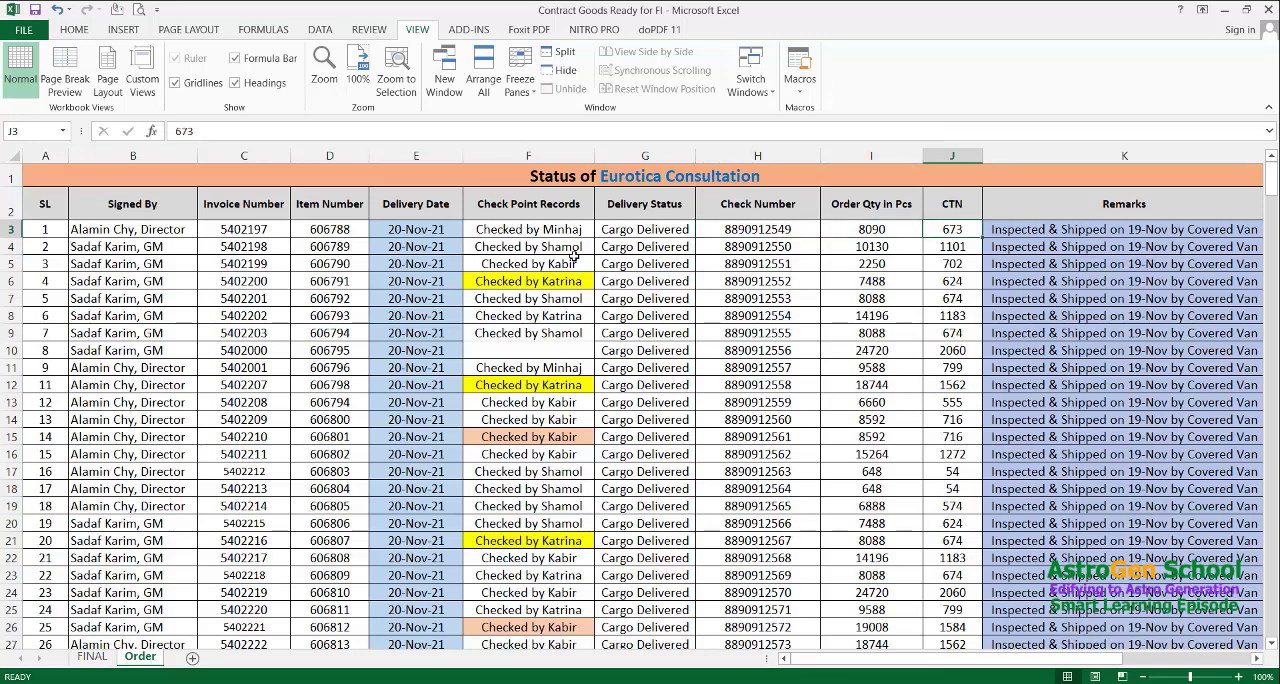
key("Left")
key("Left")
key("Left")
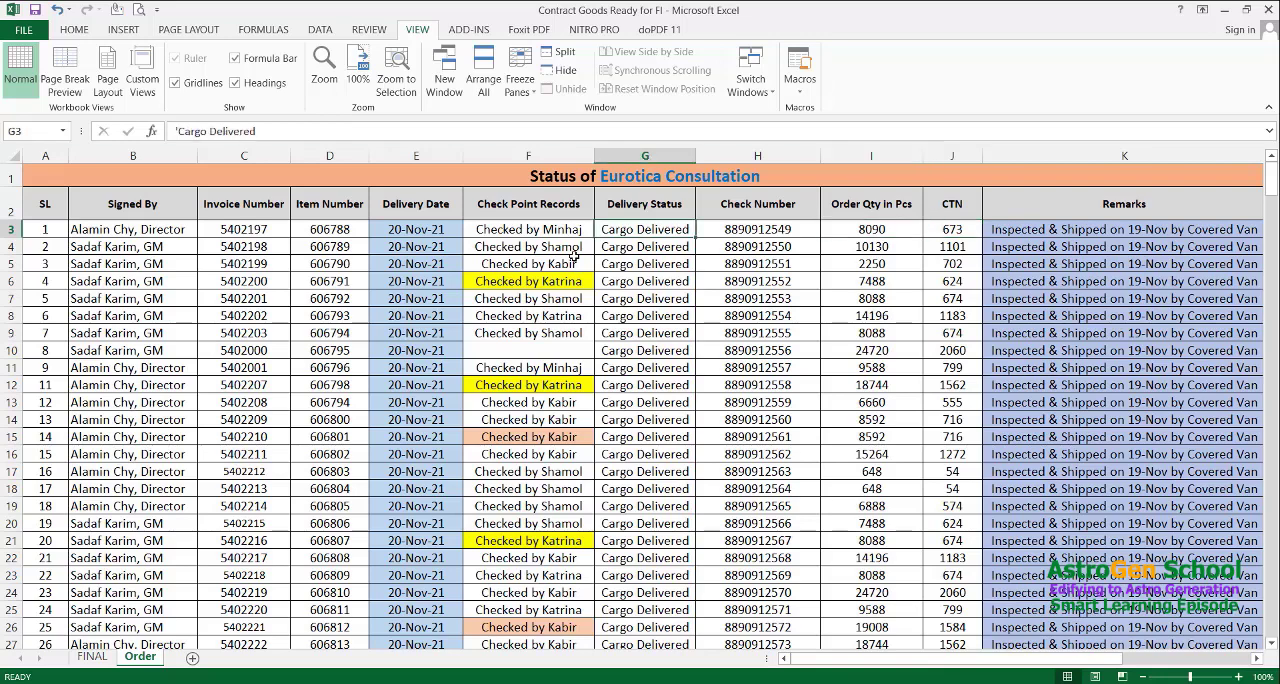
Inspect header row 2 relative to the first data row by selecting the entire header row and cell G3
key("Up")
key("Down")
key("Up")
key("Right")
key("Left")
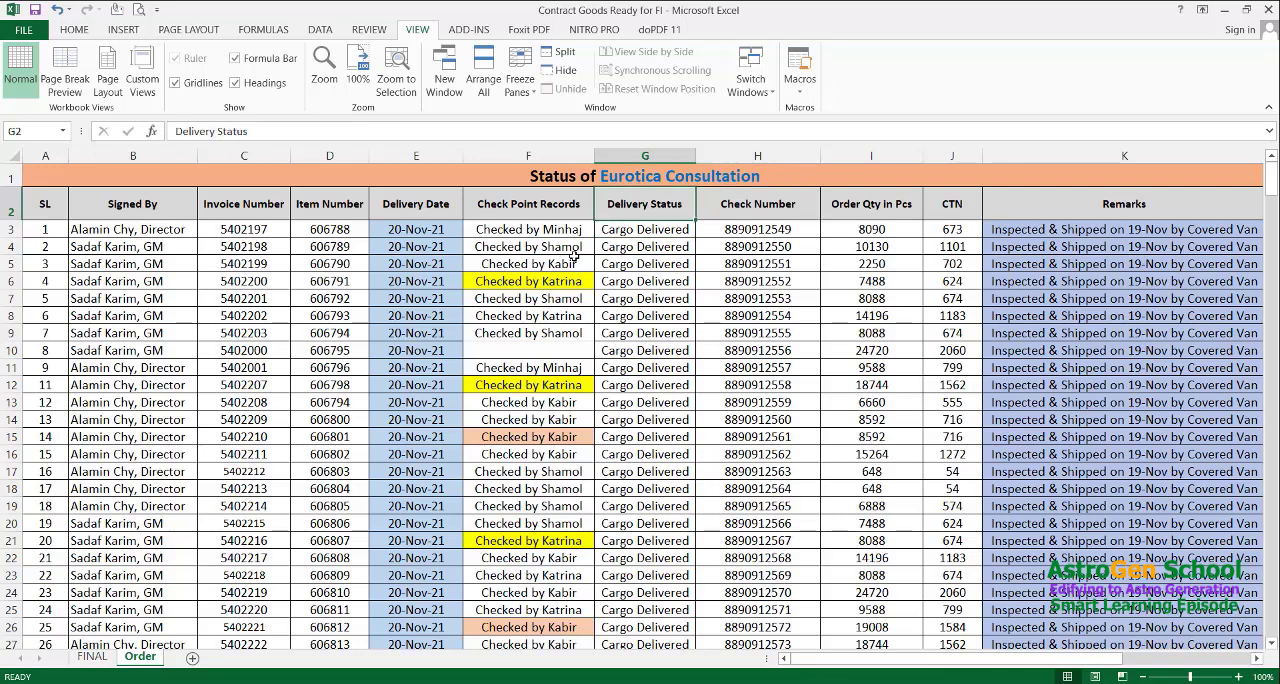
key("Down")
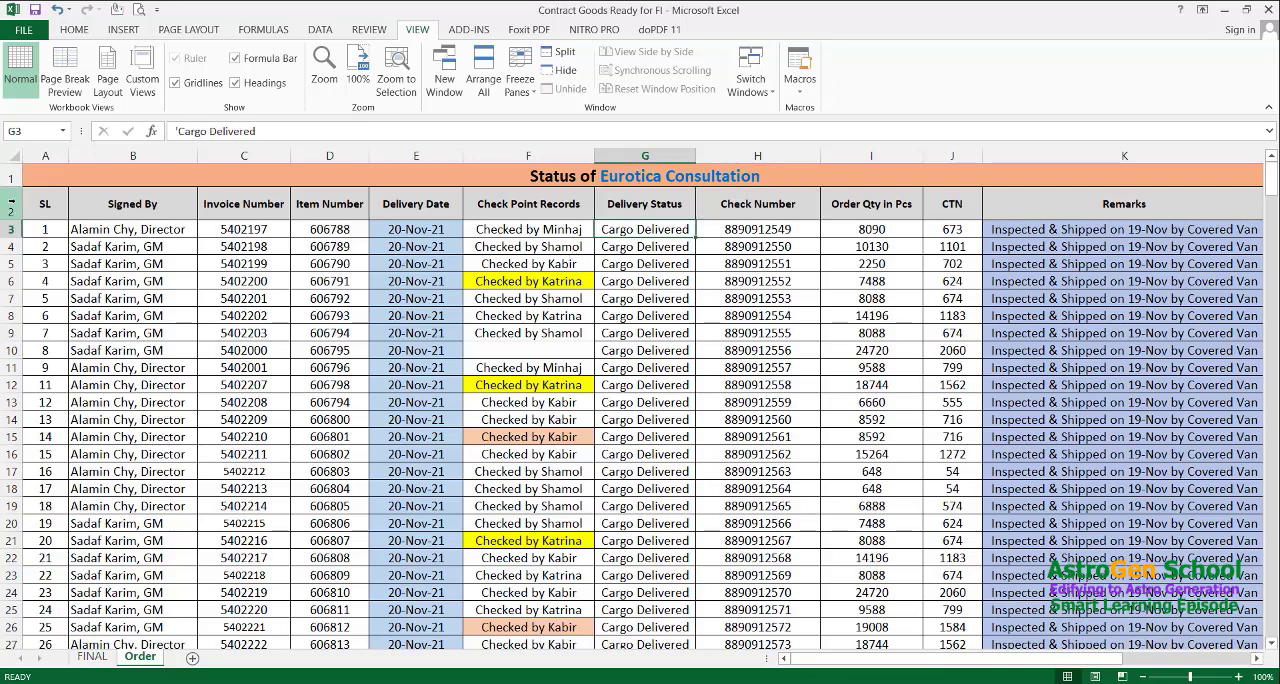
left_click(12, 205)
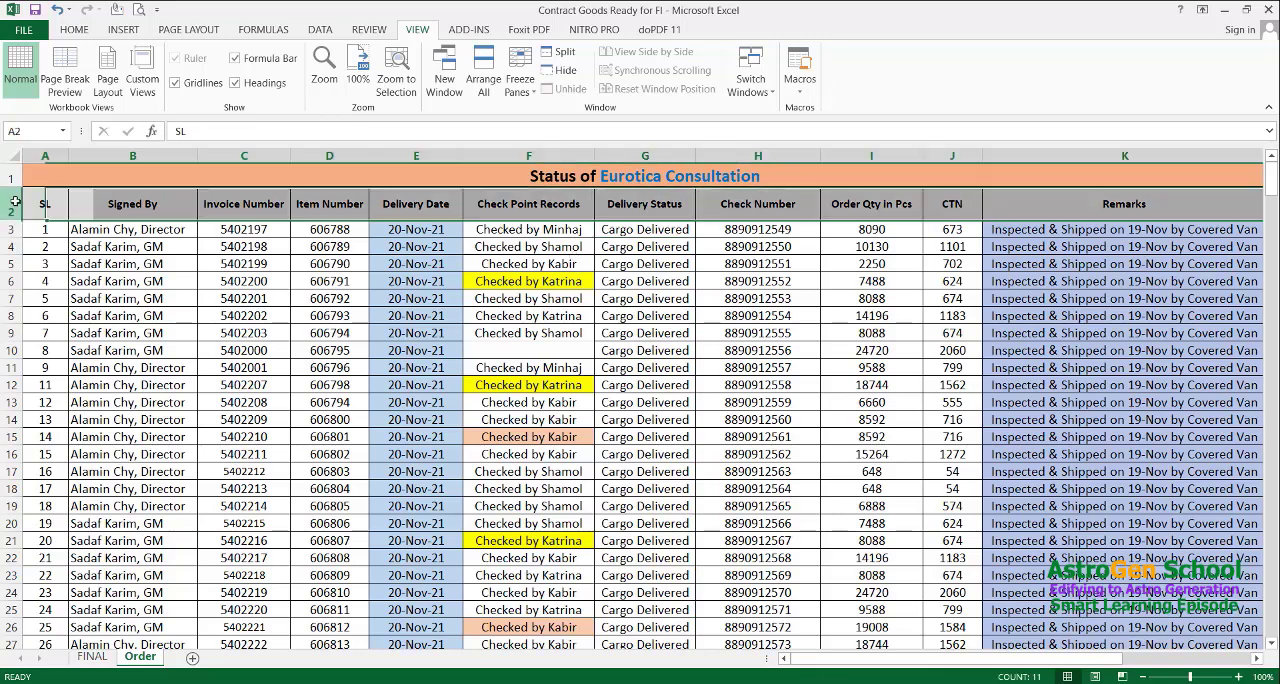
left_click(648, 230)
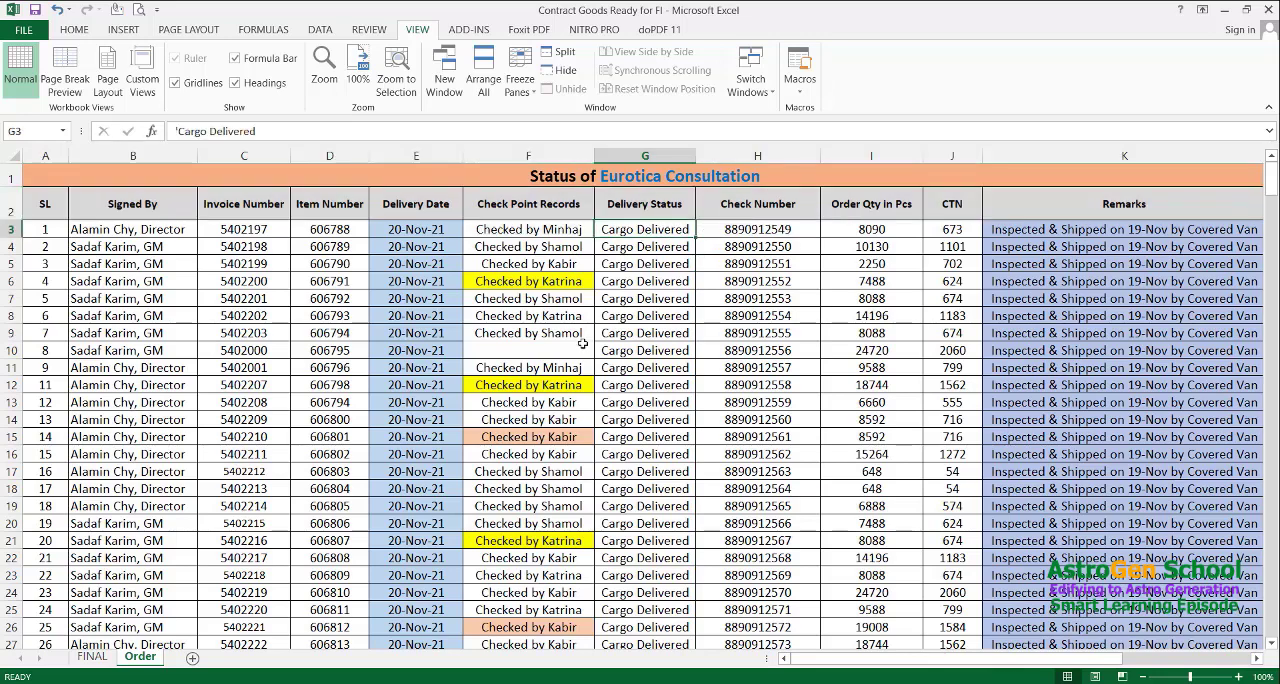
Freeze the panes at cell H3, holding rows 1 and 2 and columns A through G in place
key("Up")
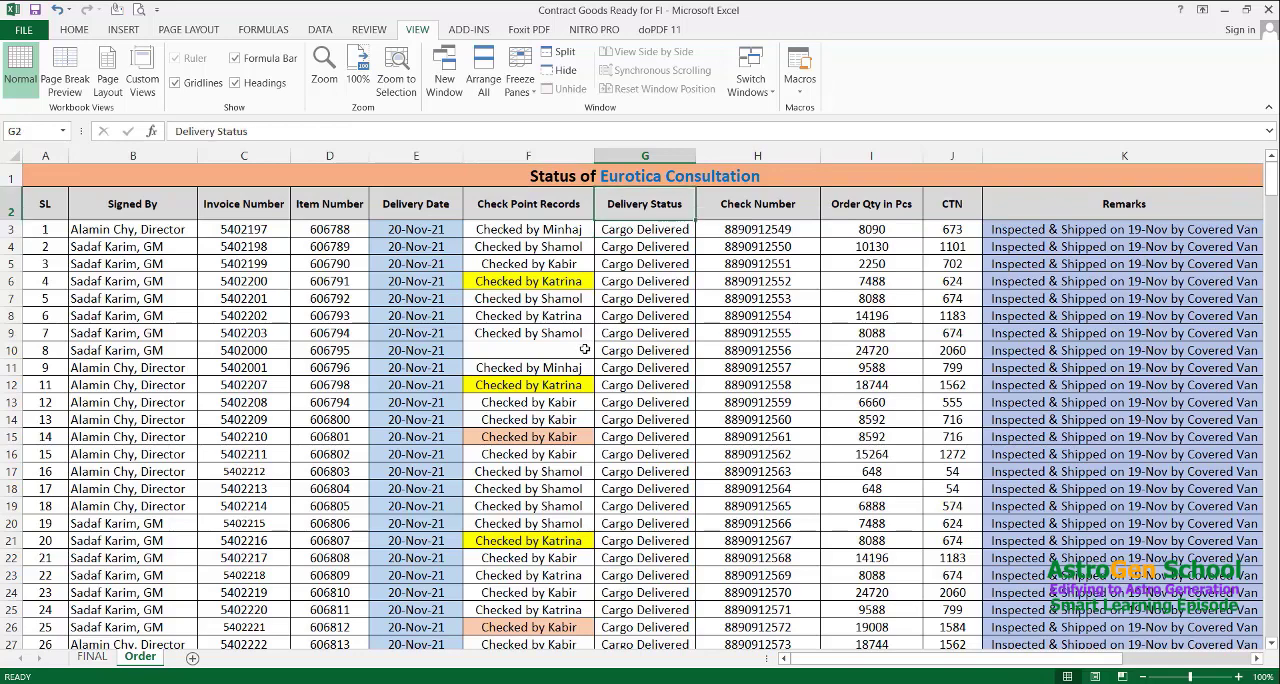
key("Down")
key("Right")
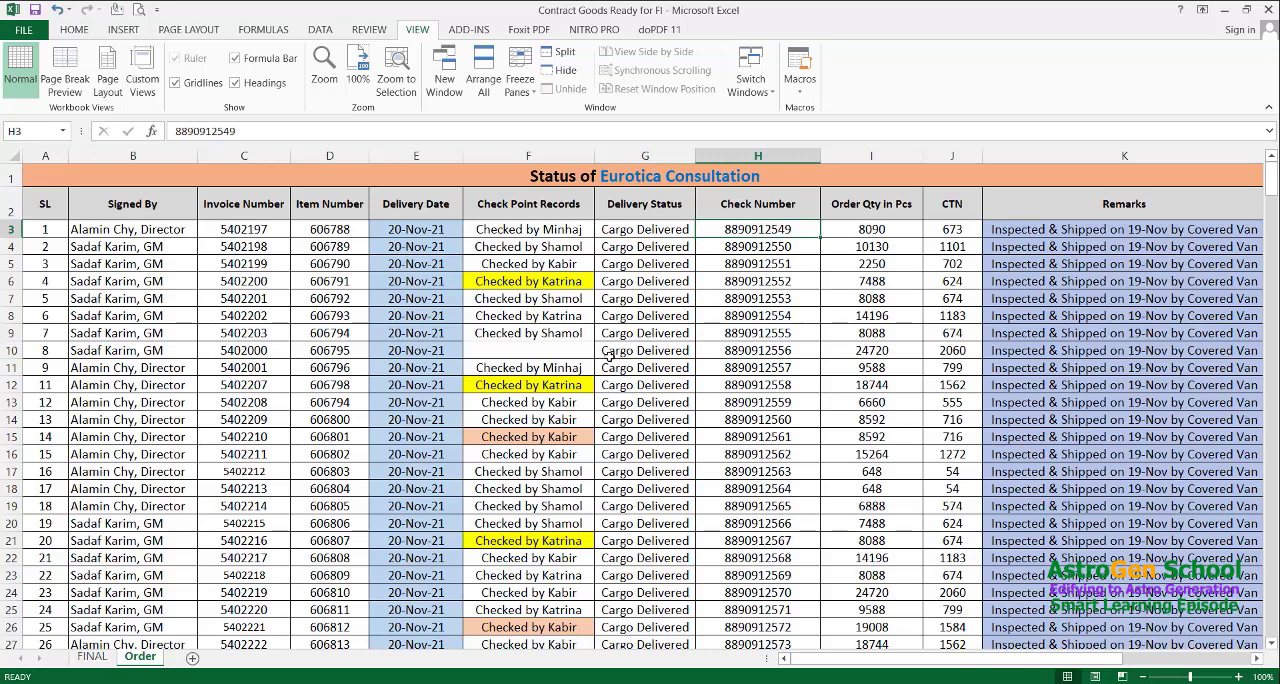
key("alt")
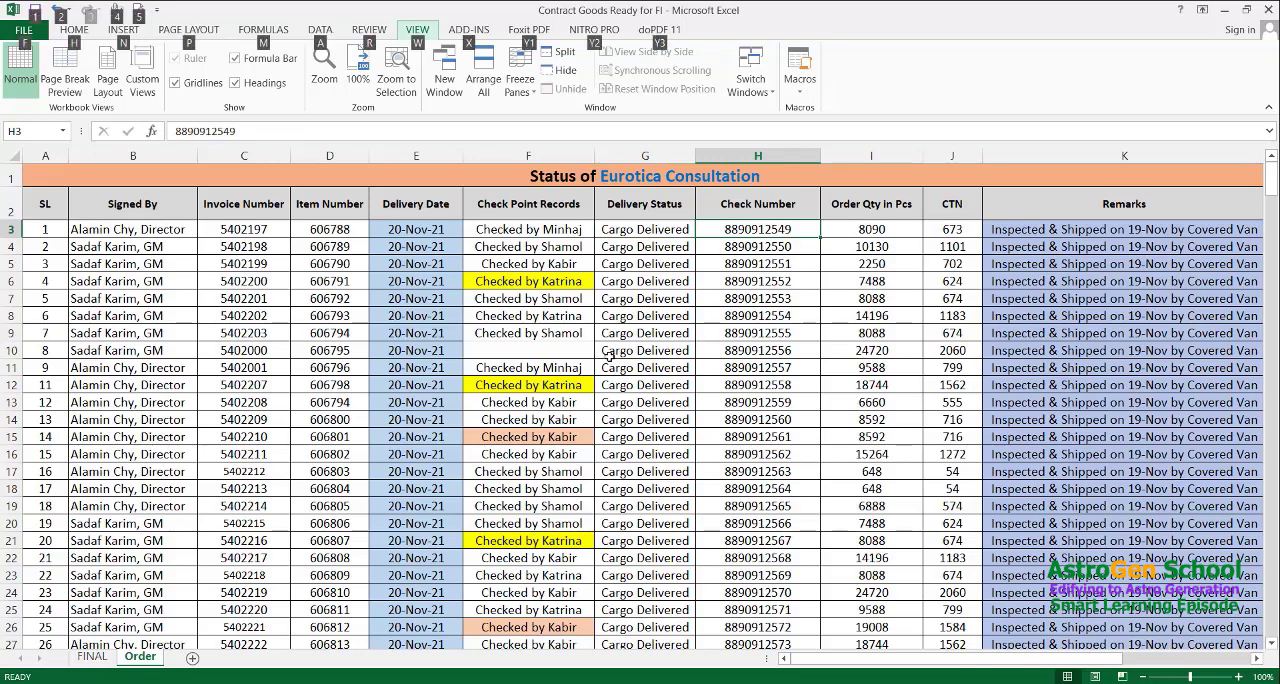
key("w")
key("f")
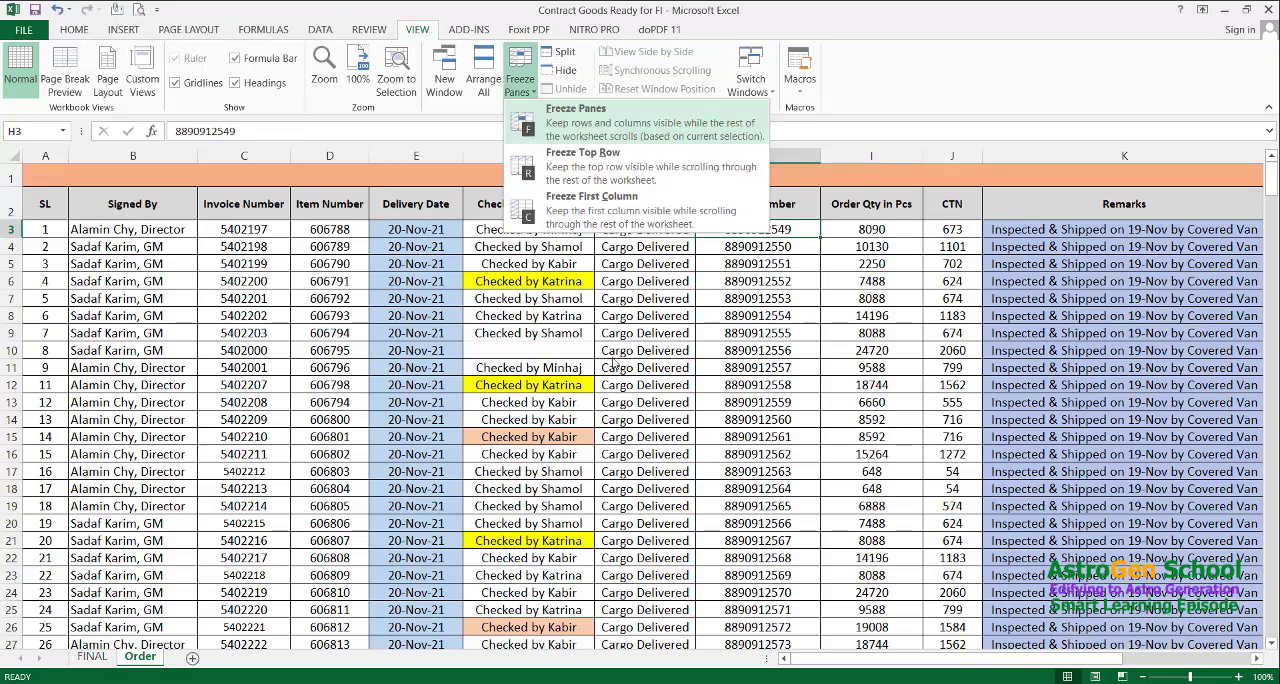
key("Down")
key("Down")
key("Up")
key("Up")
key("Return")
Examine the freeze boundary beside column H by moving back and forth along row 3, ending on H3
key("Right")
key("Right")
key("Right")
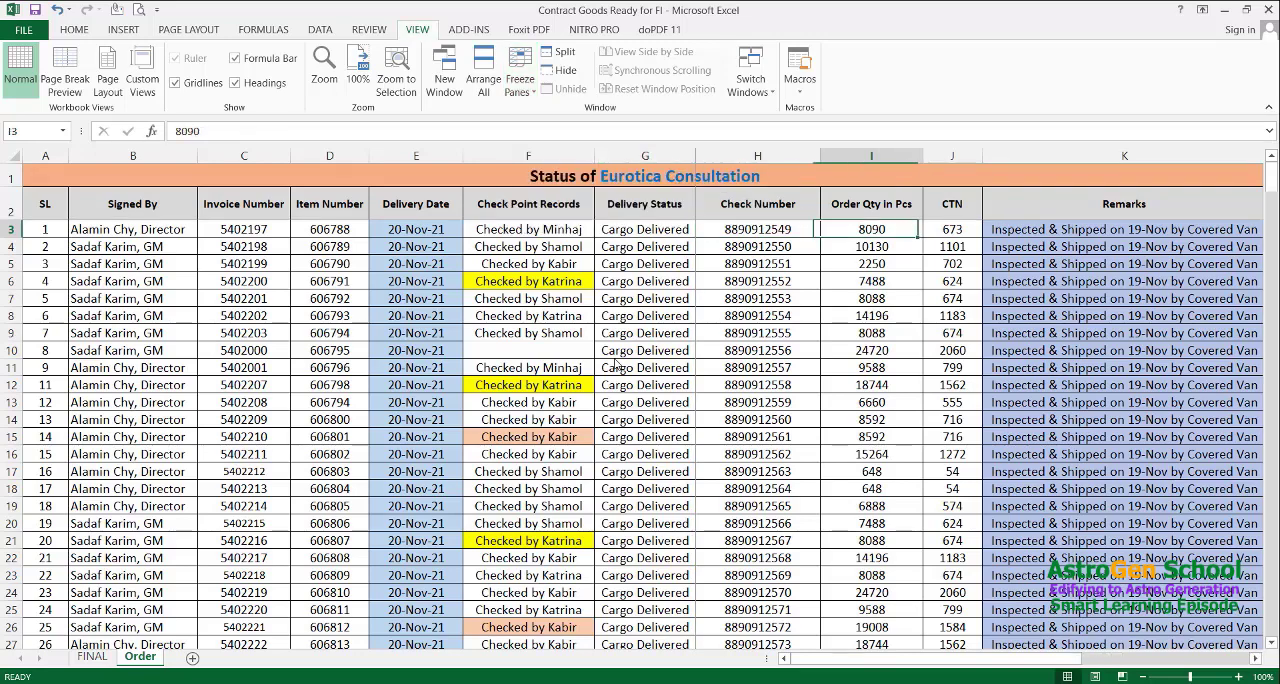
key("Left")
key("Left")
key("Left")
key("Left")
key("Left")
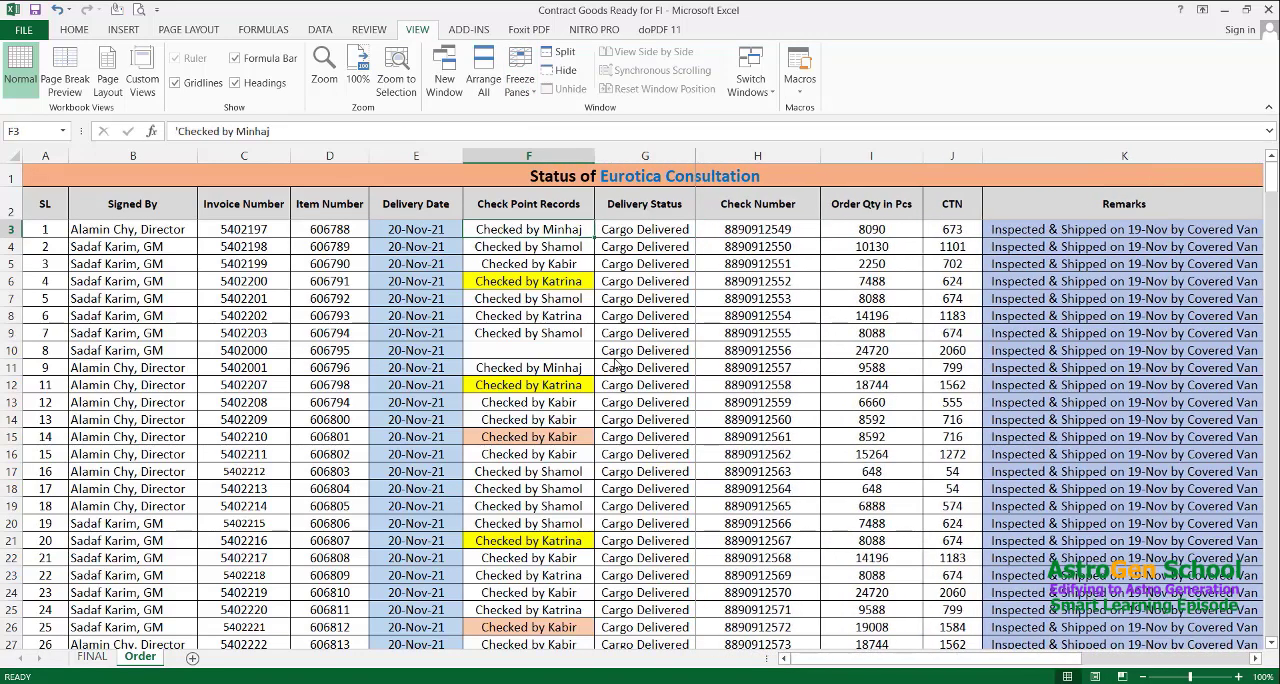
key("Right")
key("Right")
key("Left")
key("Right")
key("Right")
key("Left")
key("Left")
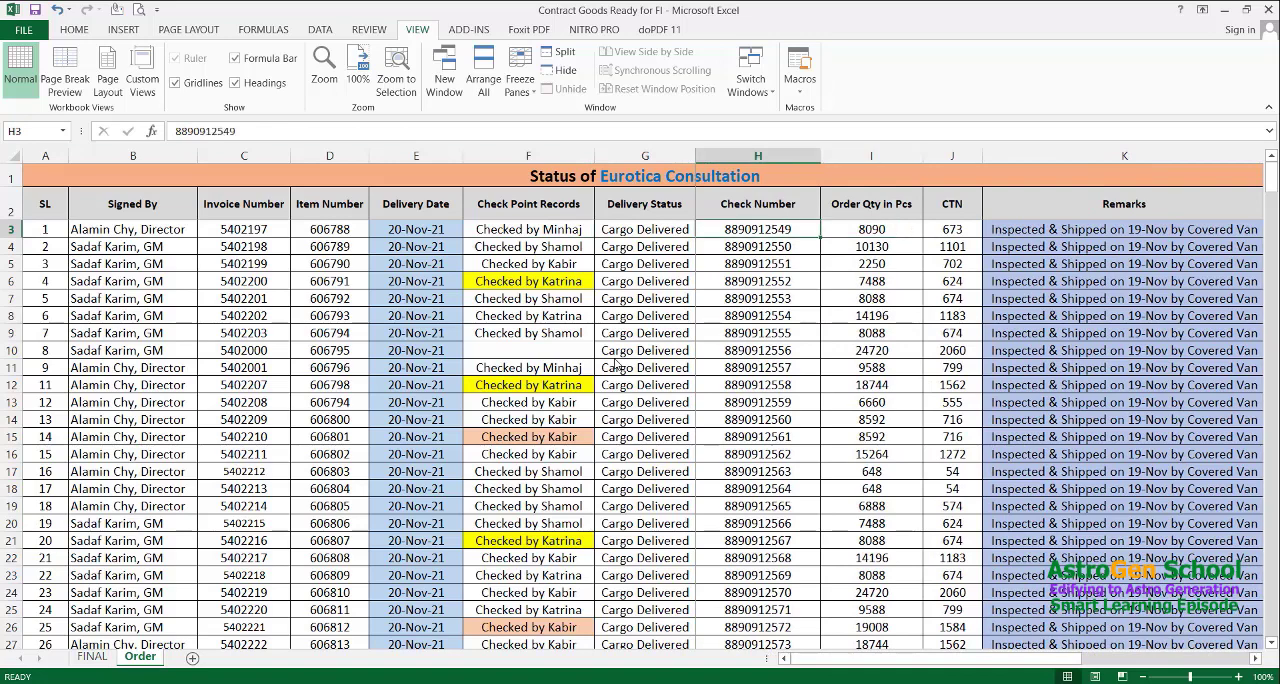
key("Right")
key("Right")
key("Right")
key("Right")
key("Left")
key("Left")
key("Left")
key("Left")
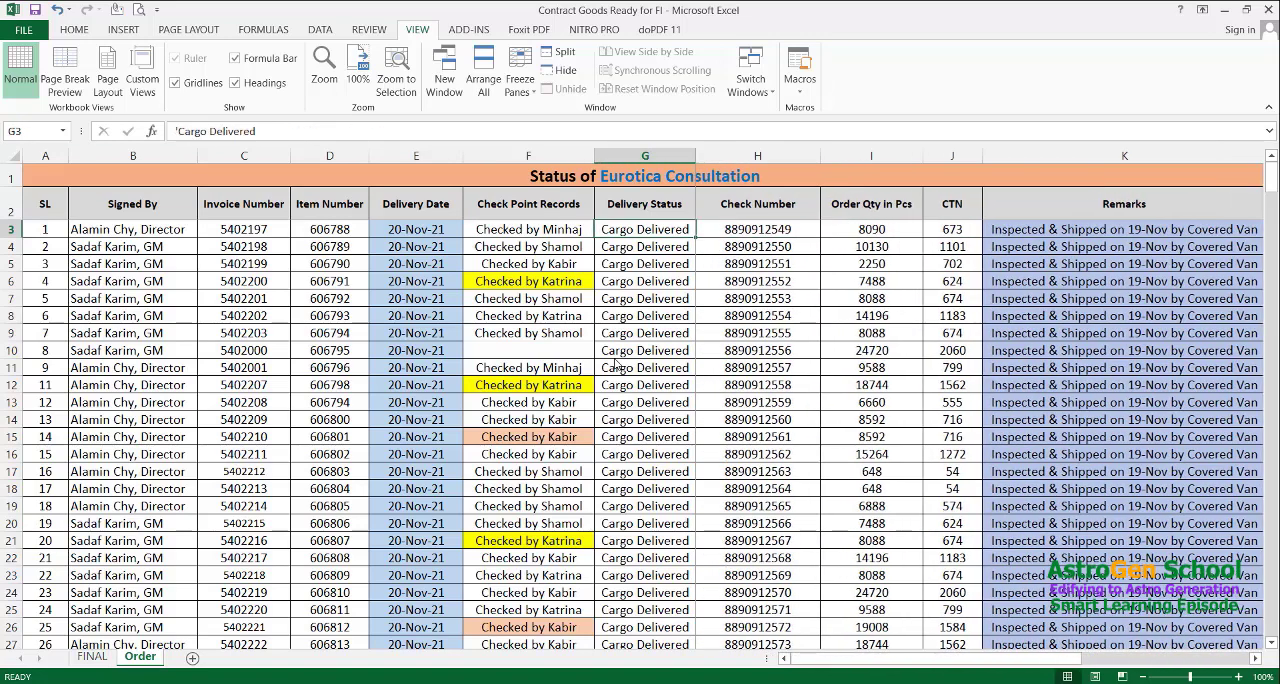
key("Right")
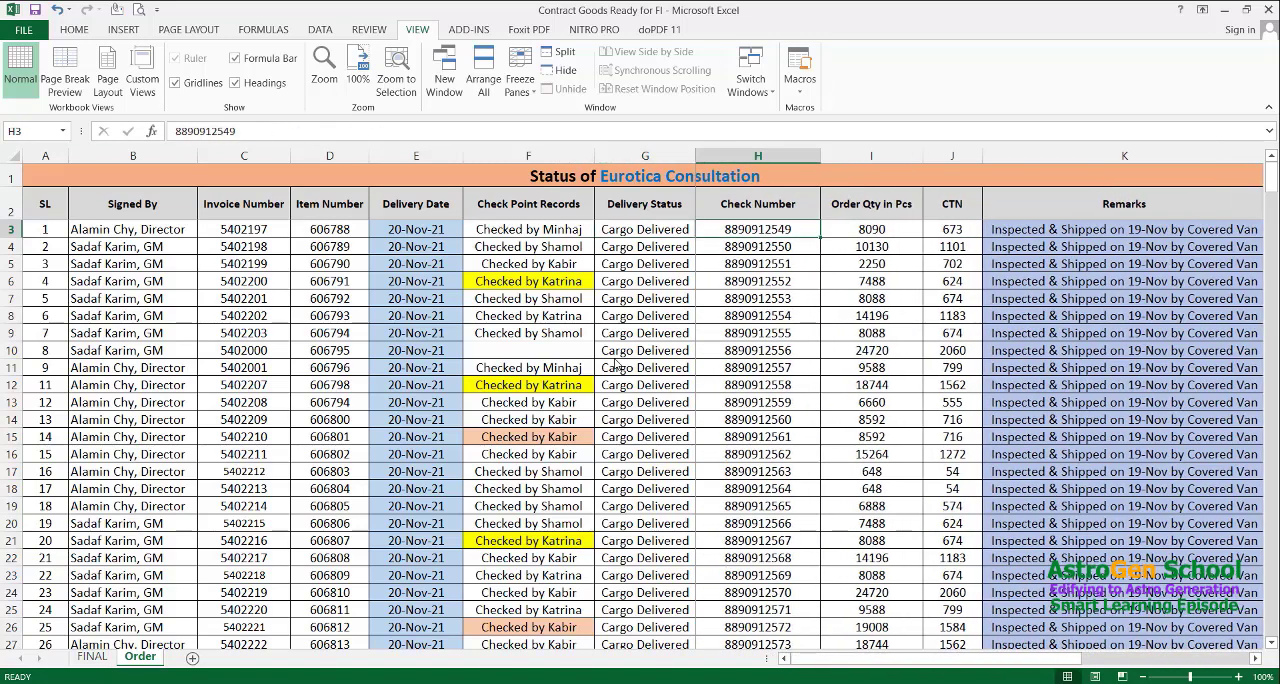
Unfreeze the panes set at cell H3
key("alt")
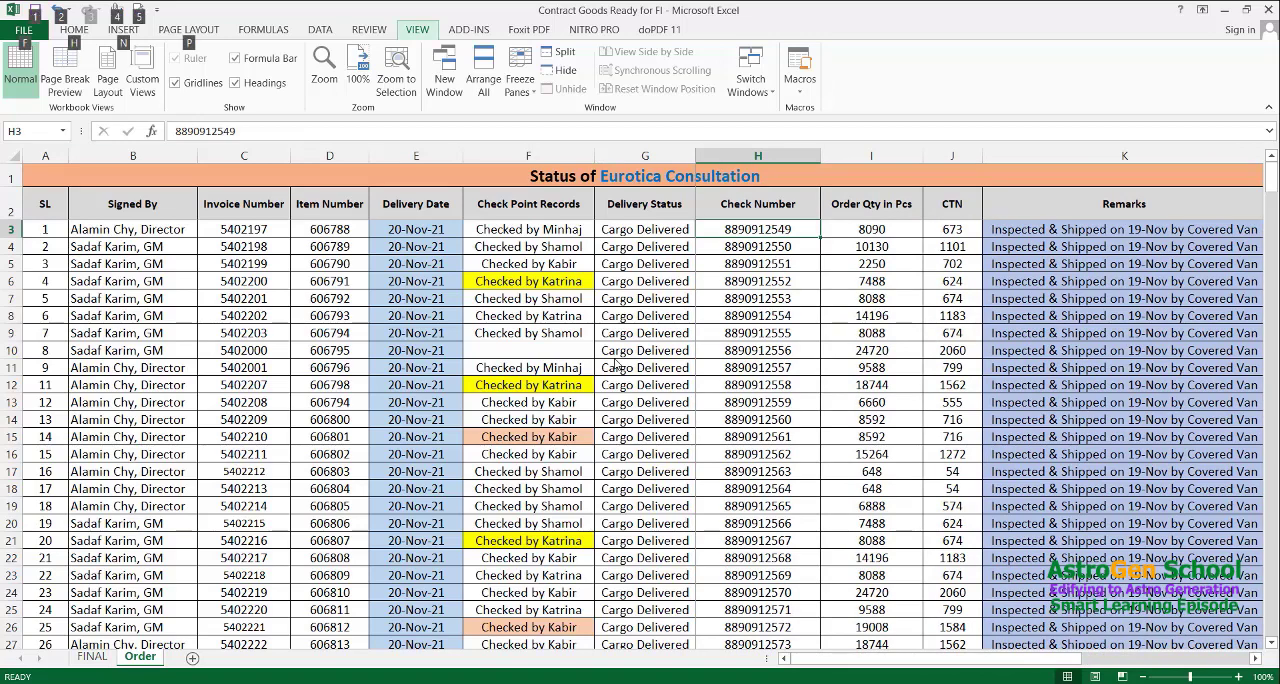
key("w")
key("f")
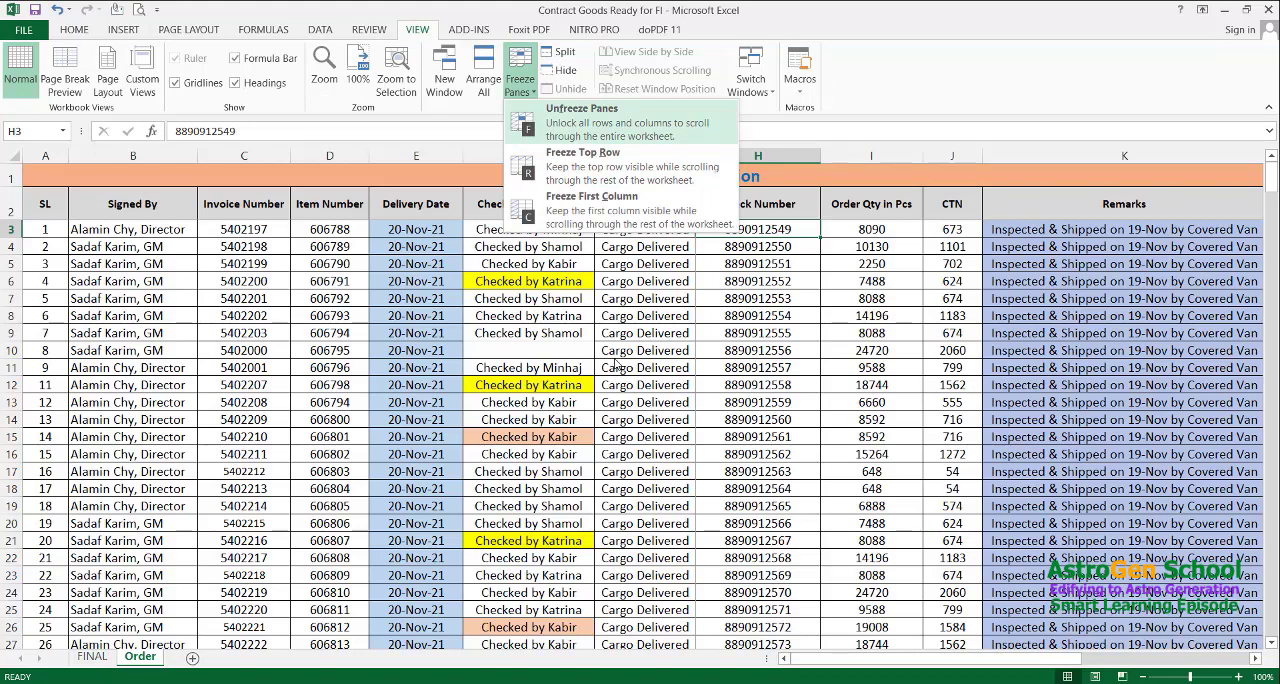
key("f")
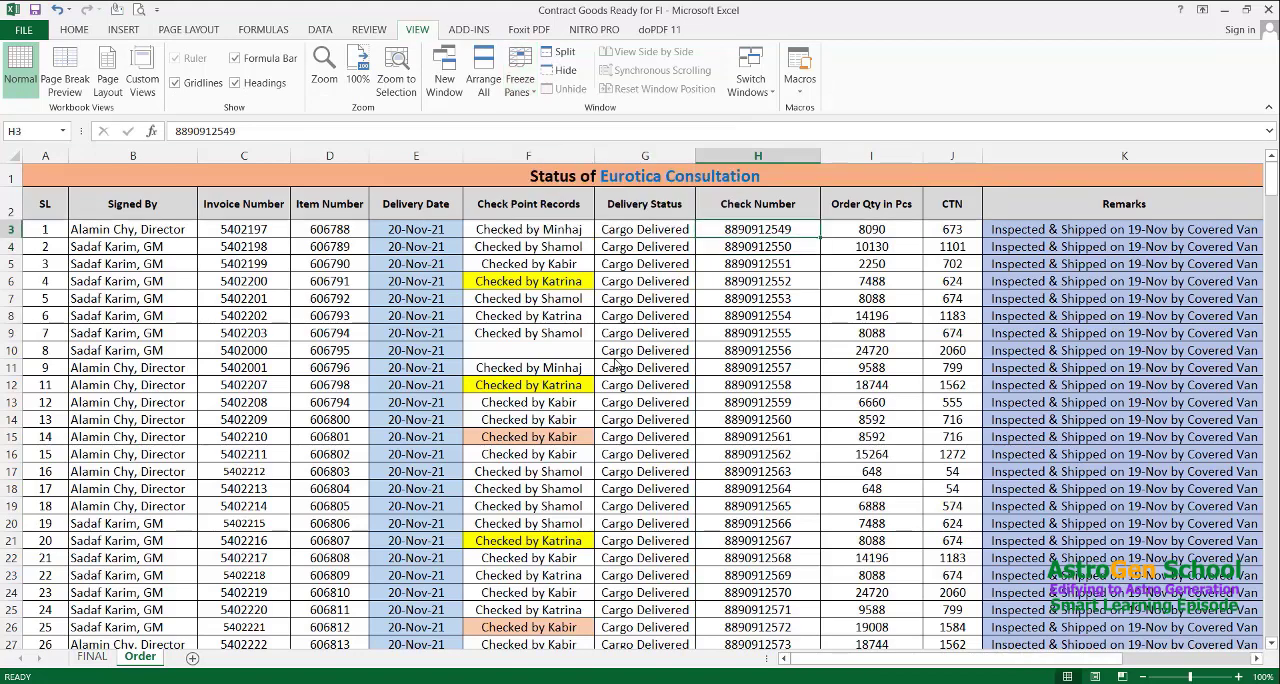
Examine how the header rows behave without frozen panes by moving through the order records and returning to row 1
key("Up")
key("Down")
key("Down")
key("Down")
key("Up")
key("Up")
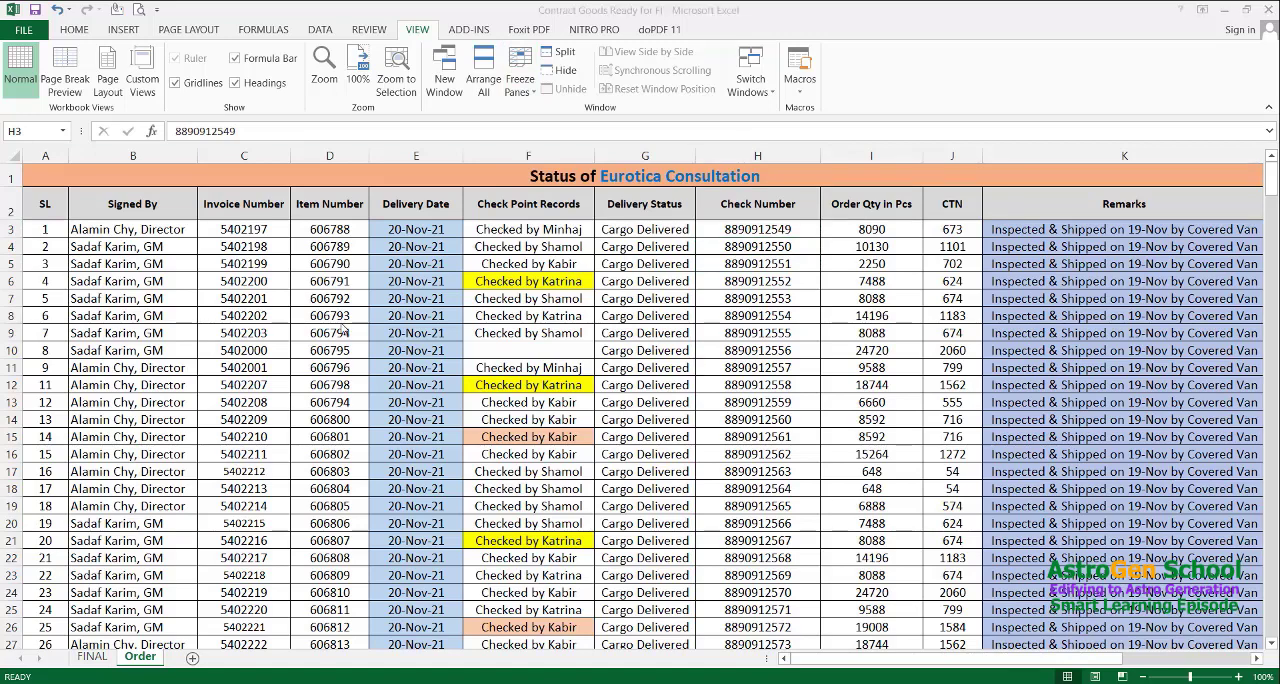
scroll(343, 330, "down", 6)
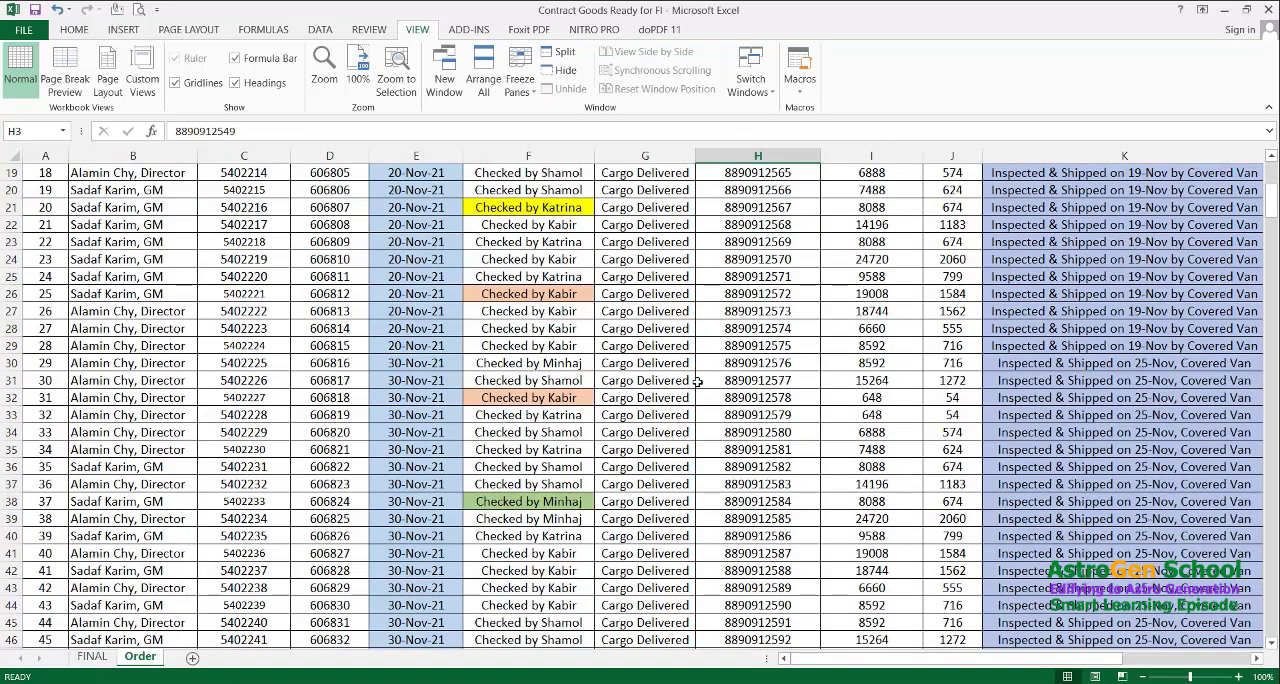
scroll(697, 381, "down", 20)
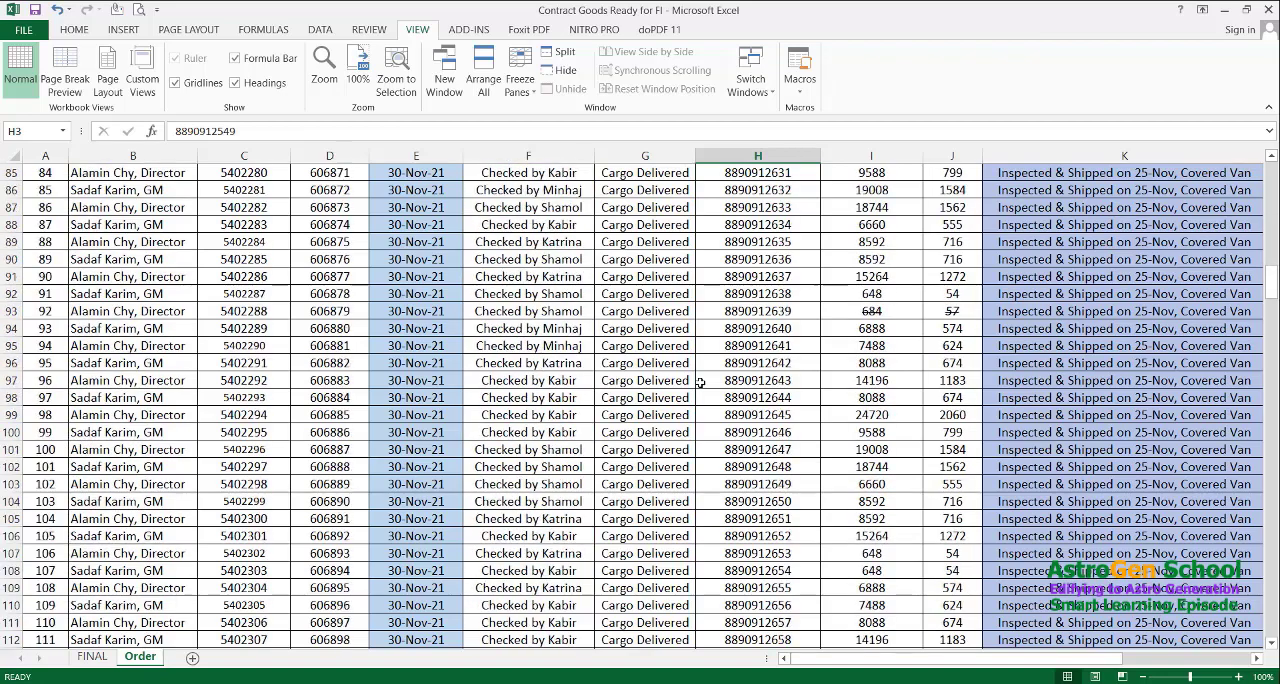
scroll(700, 382, "down", 20)
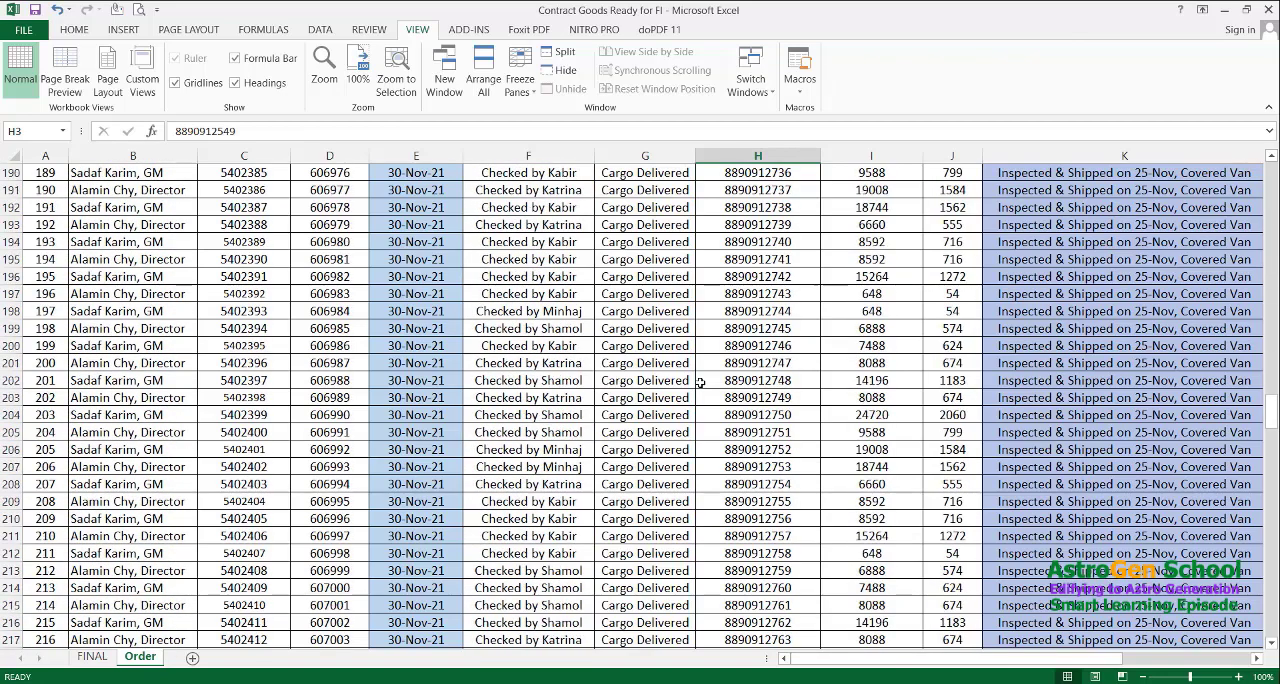
scroll(700, 382, "up", 20)
Show the Insert commands and make cell H8 in the Check Number column the active cell
key("alt")
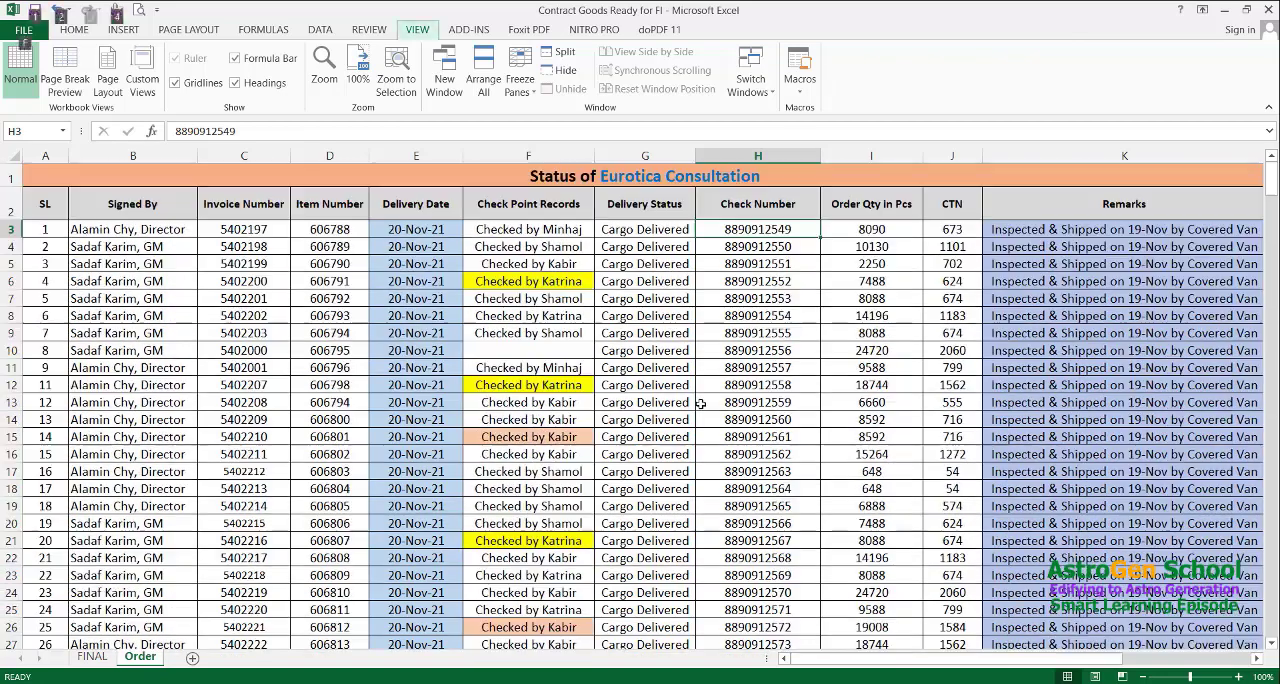
key("n")
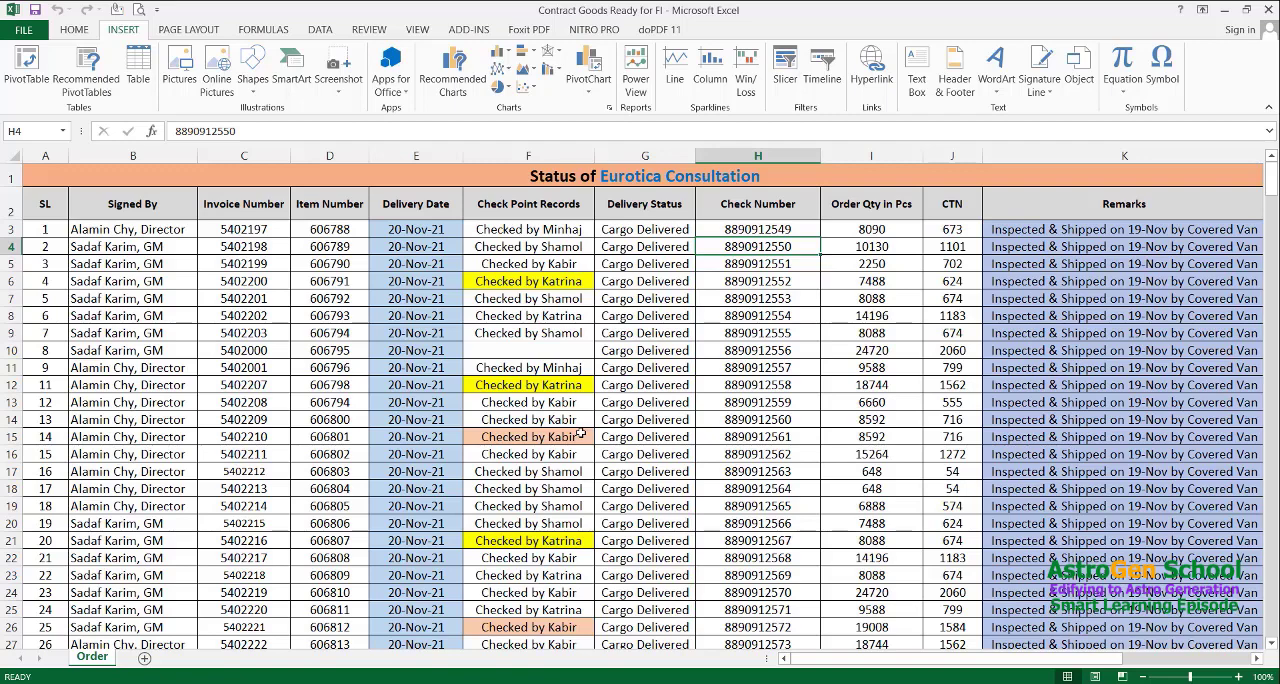
key("Down")
key("Down")
key("Down")
key("Down")
key("Down")
key("Down")
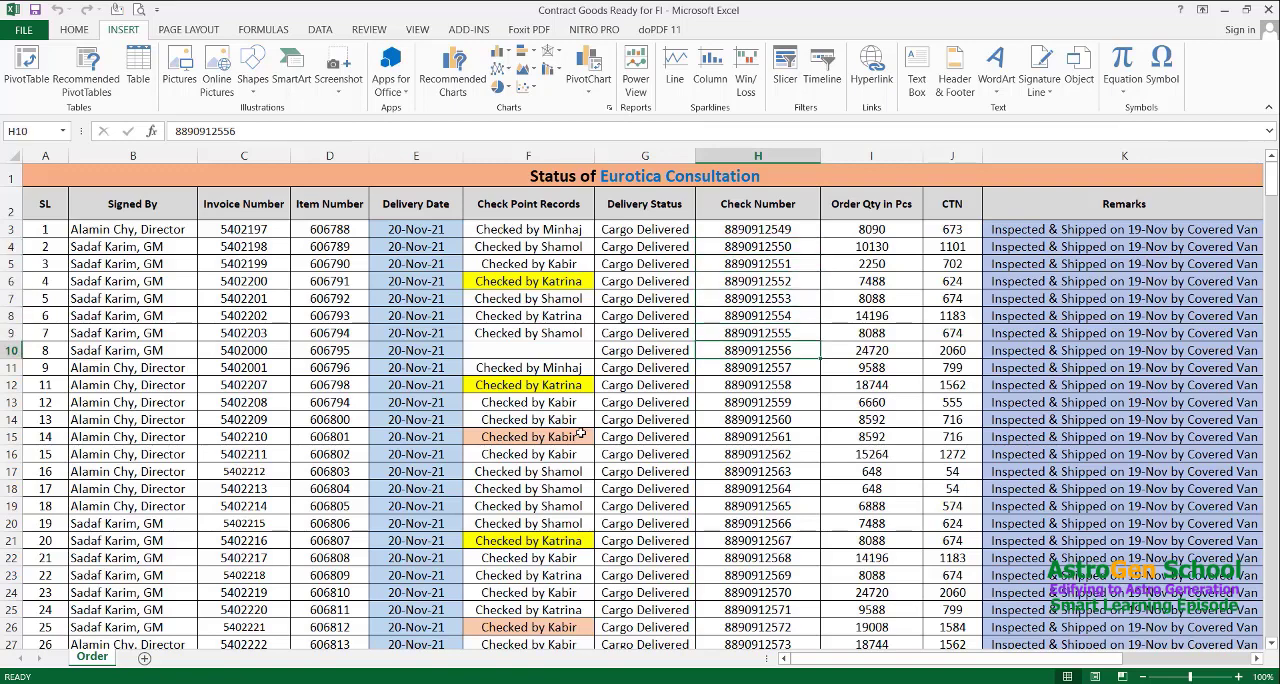
key("Up")
key("Up")
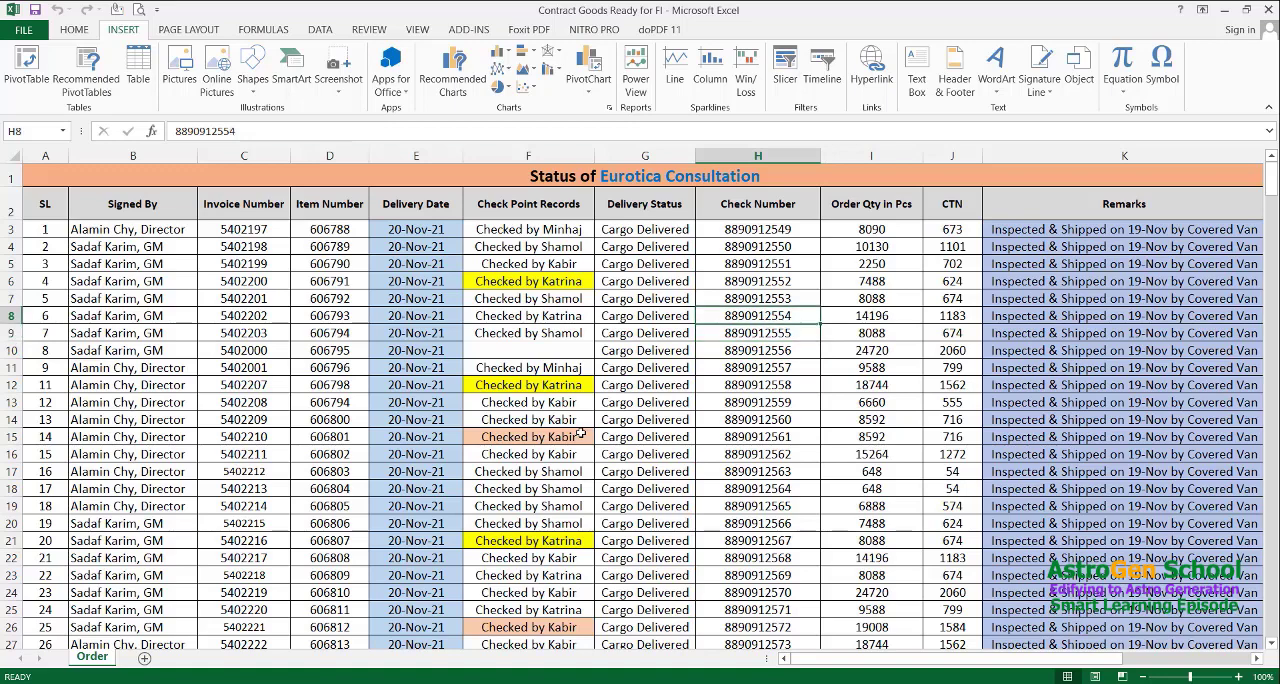
Examine the open windows offered by the Screenshot command, and leave without inserting any of them
key("alt+w")
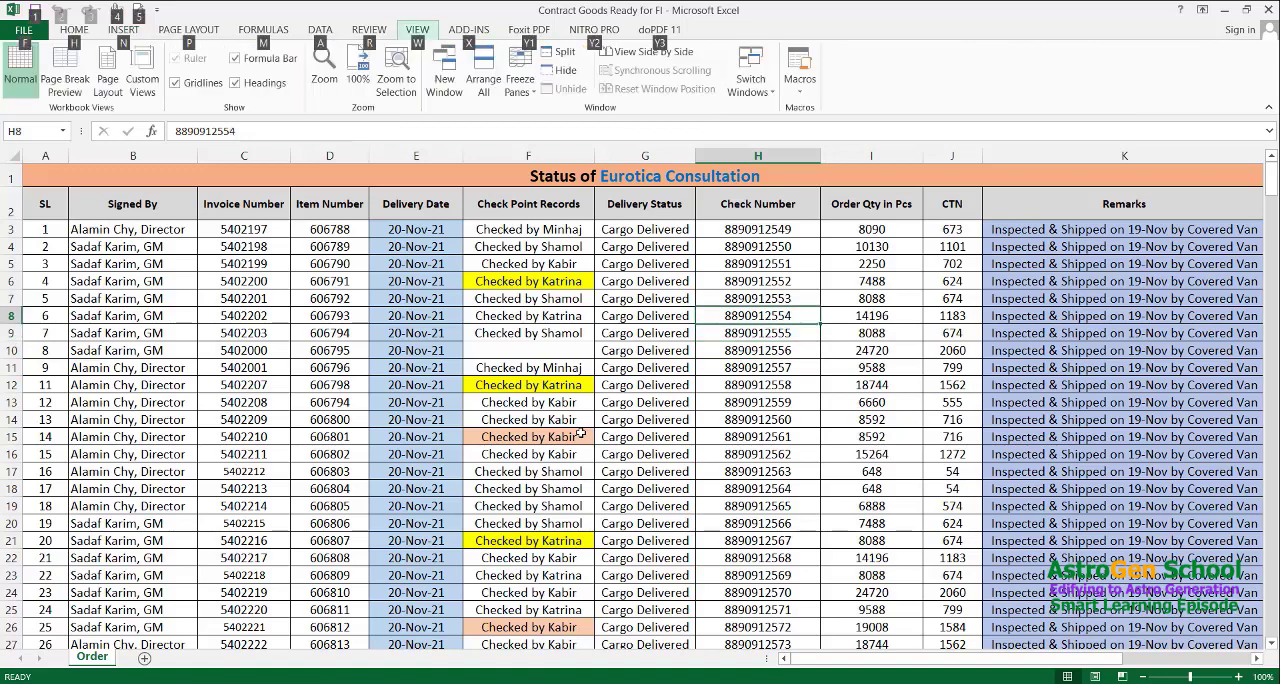
key("alt+n")
key("s")
key("c")
key("Right")
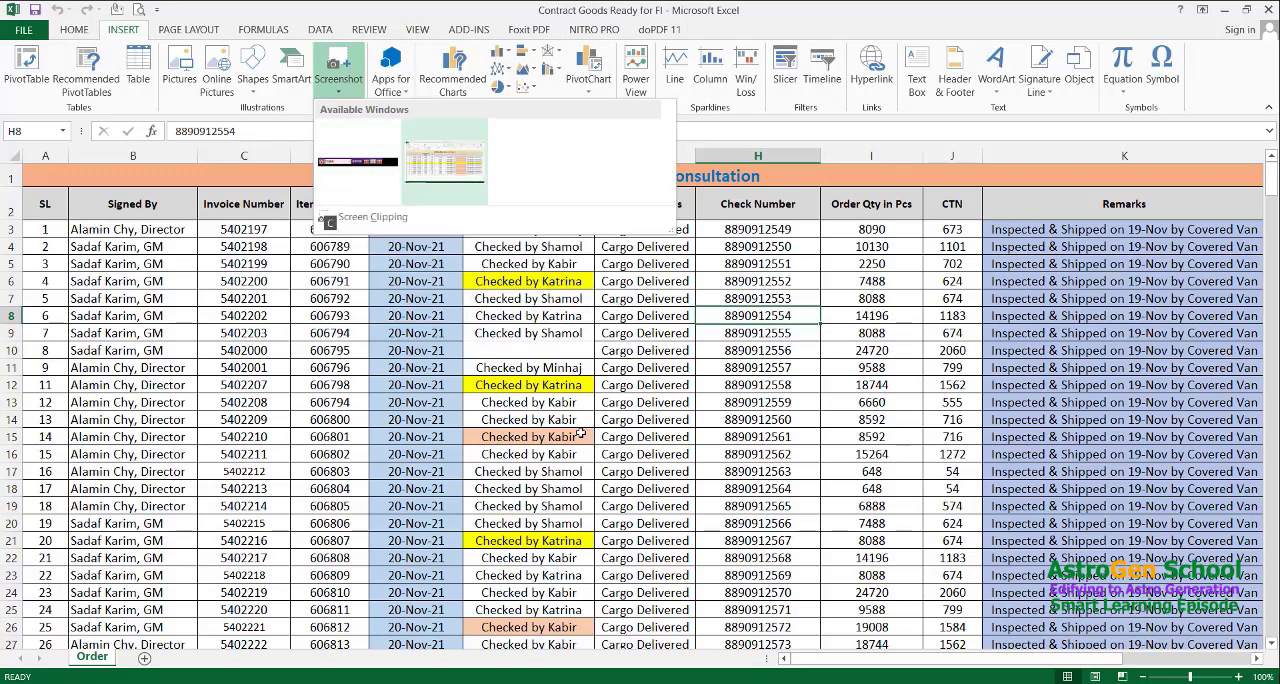
key("Left")
key("Right")
key("Left")
key("Right")
key("Left")
key("Right")
key("Left")
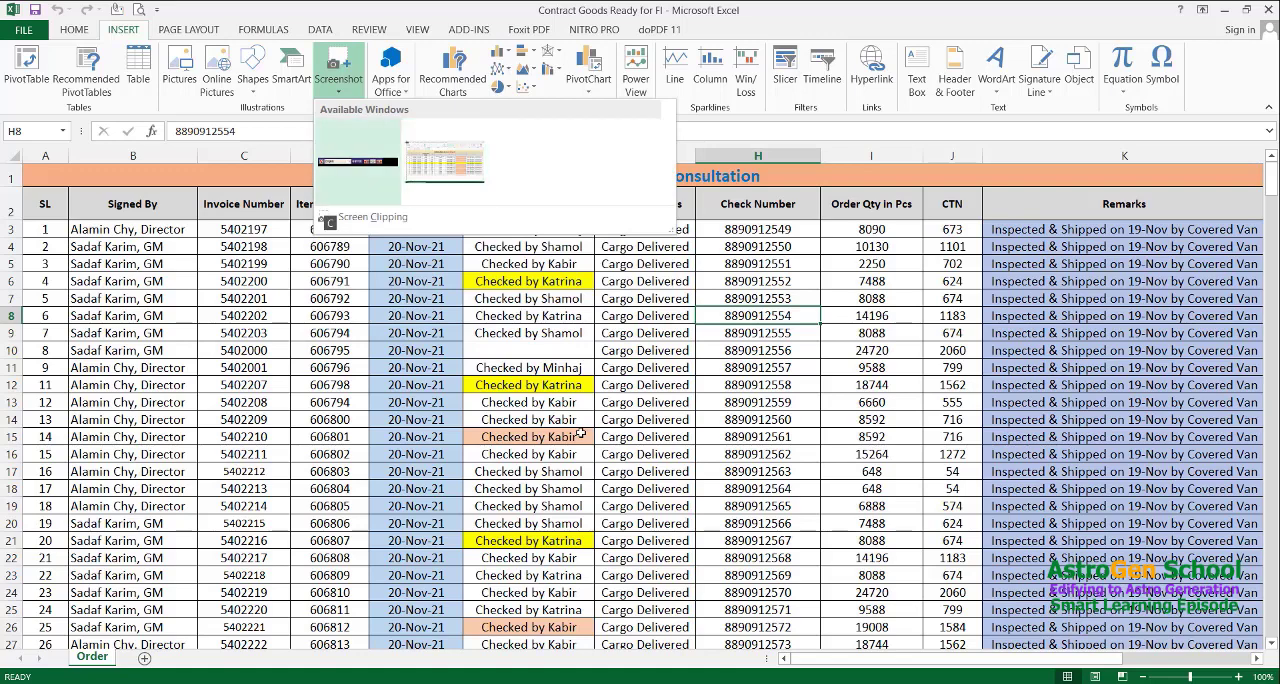
key("Right")
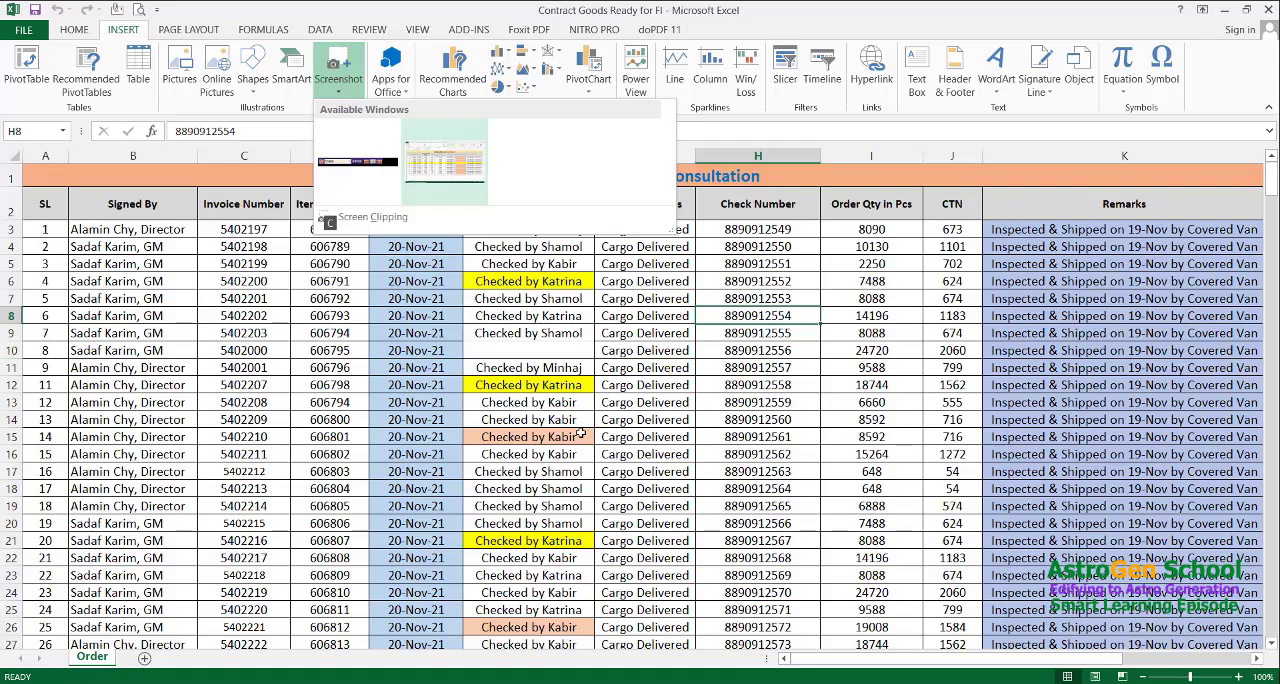
key("Escape")
key("Escape")
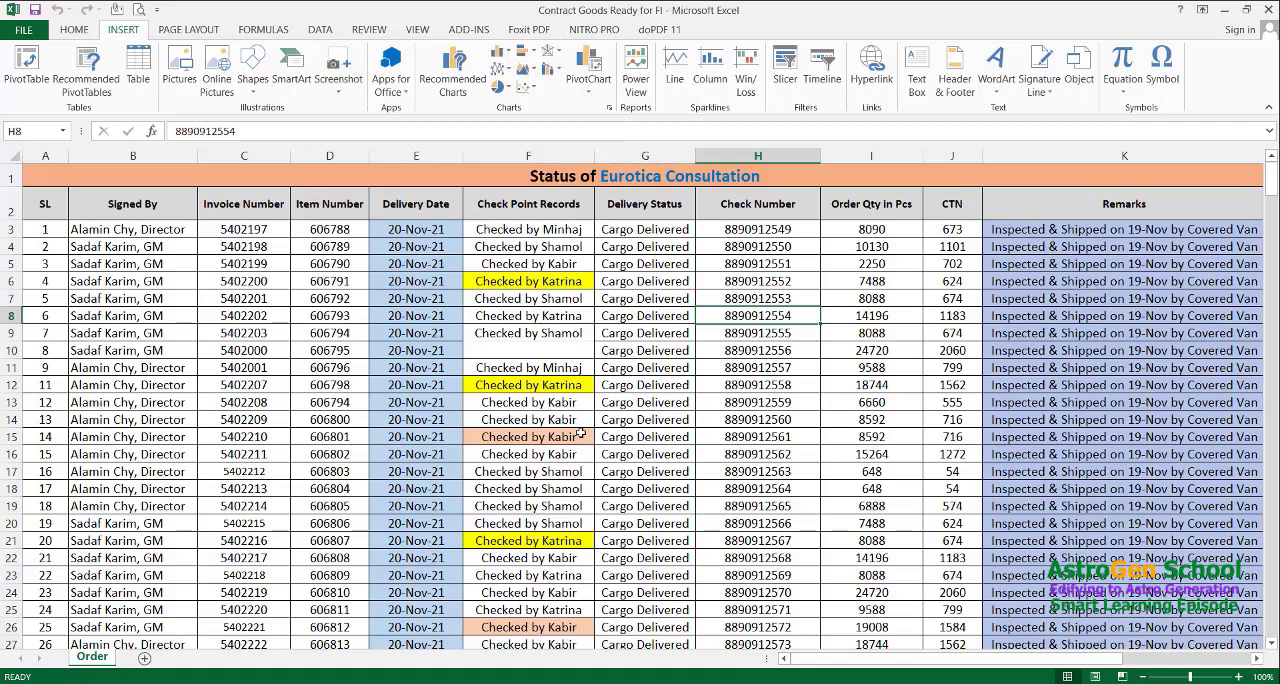
Insert a screenshot of the open Book1 workbook window at cell H8
key("alt")
key("n")
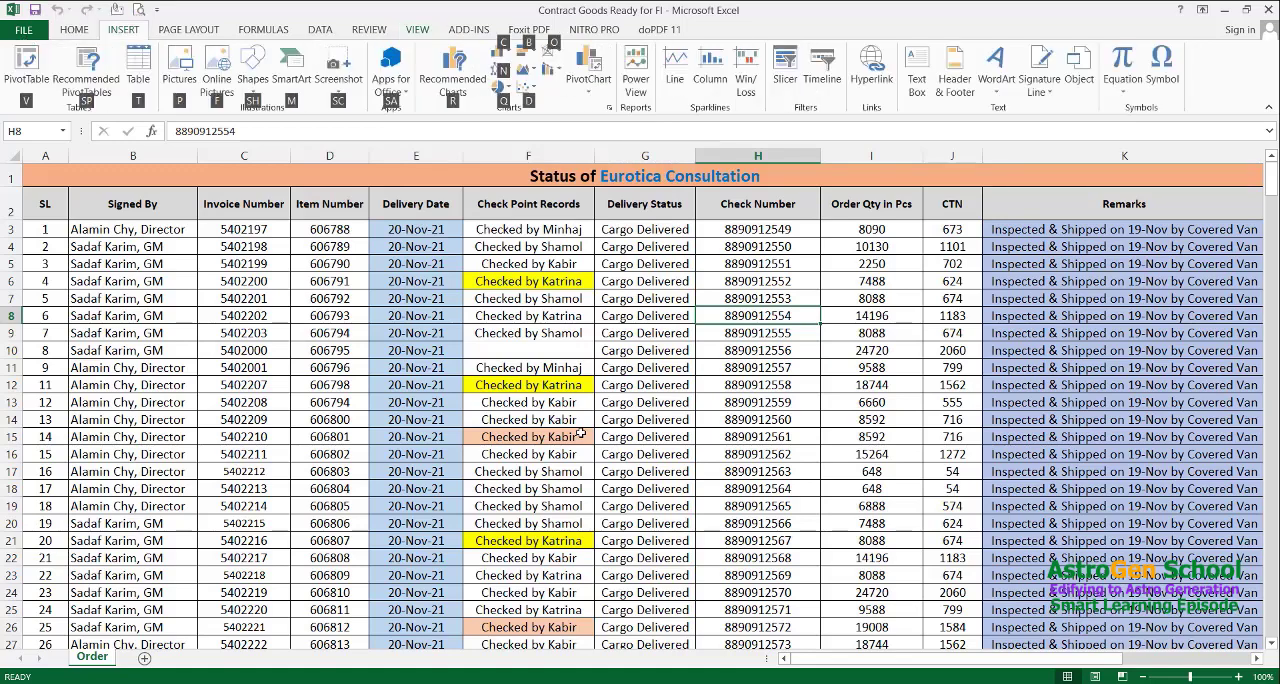
key("s")
key("c")
key("Right")
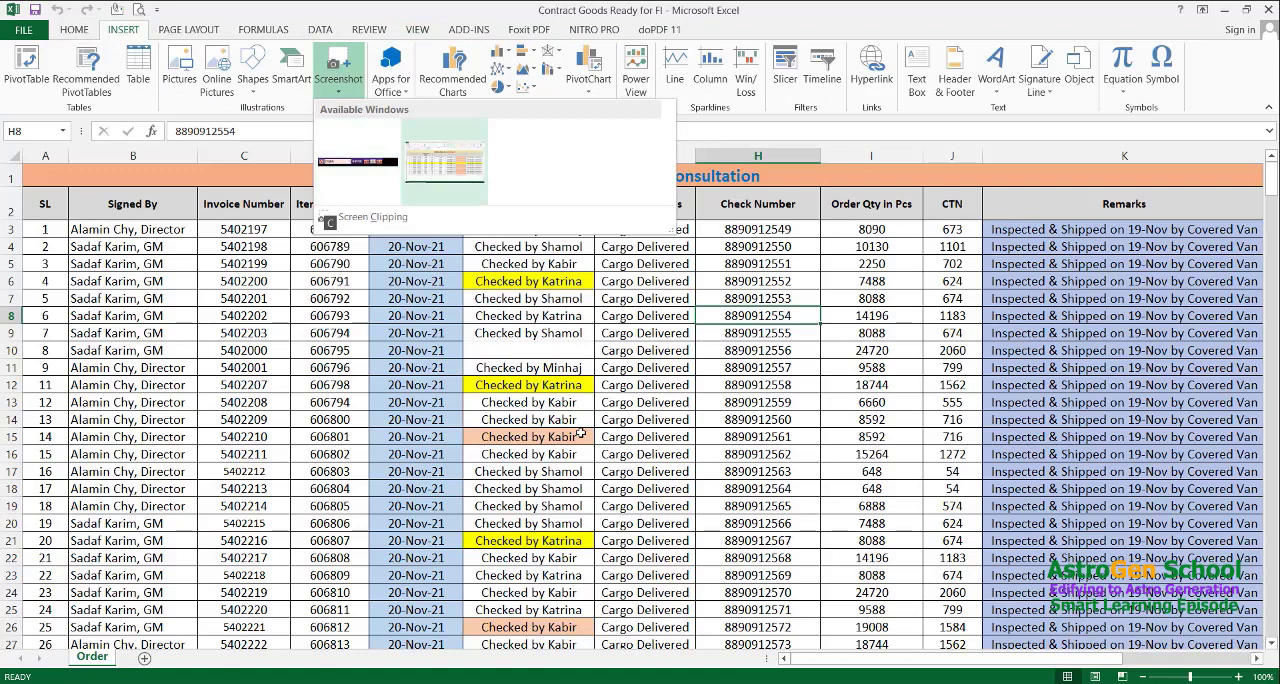
key("Left")
key("Right")
key("Return")
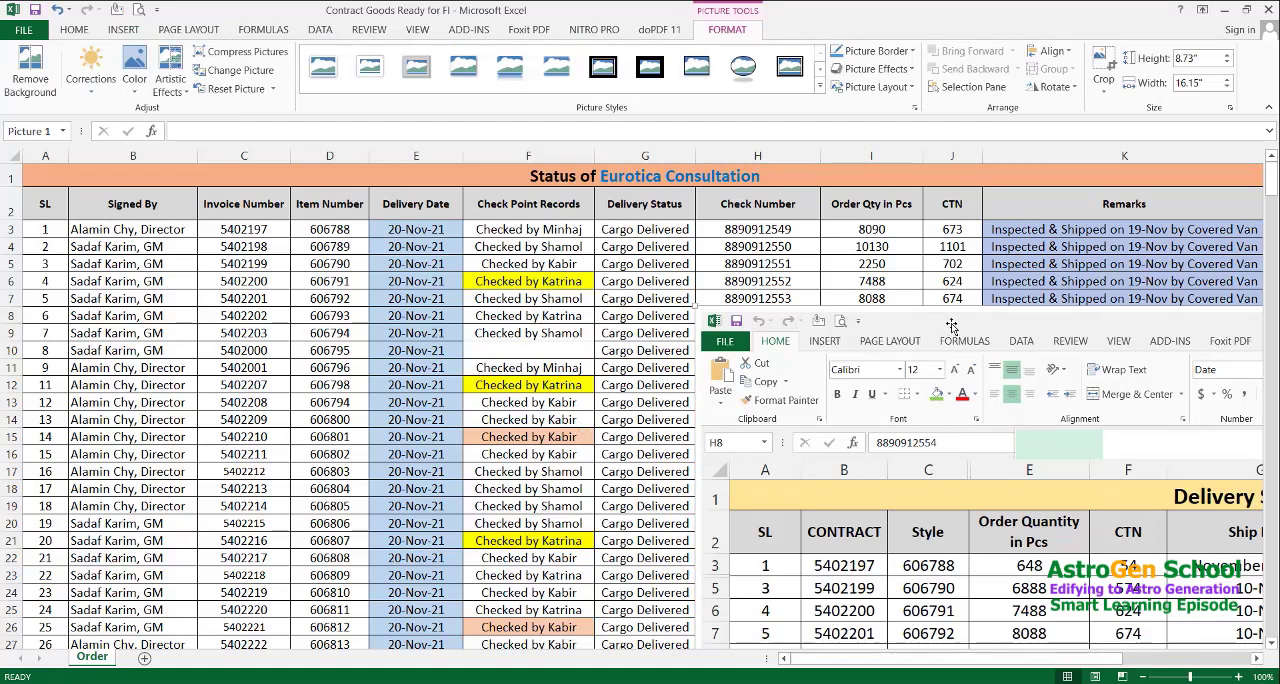
Reposition the inserted screenshot over the order records and shrink it to 5.78" high by 10.68" wide
left_click_drag(952, 325, 380, 209)
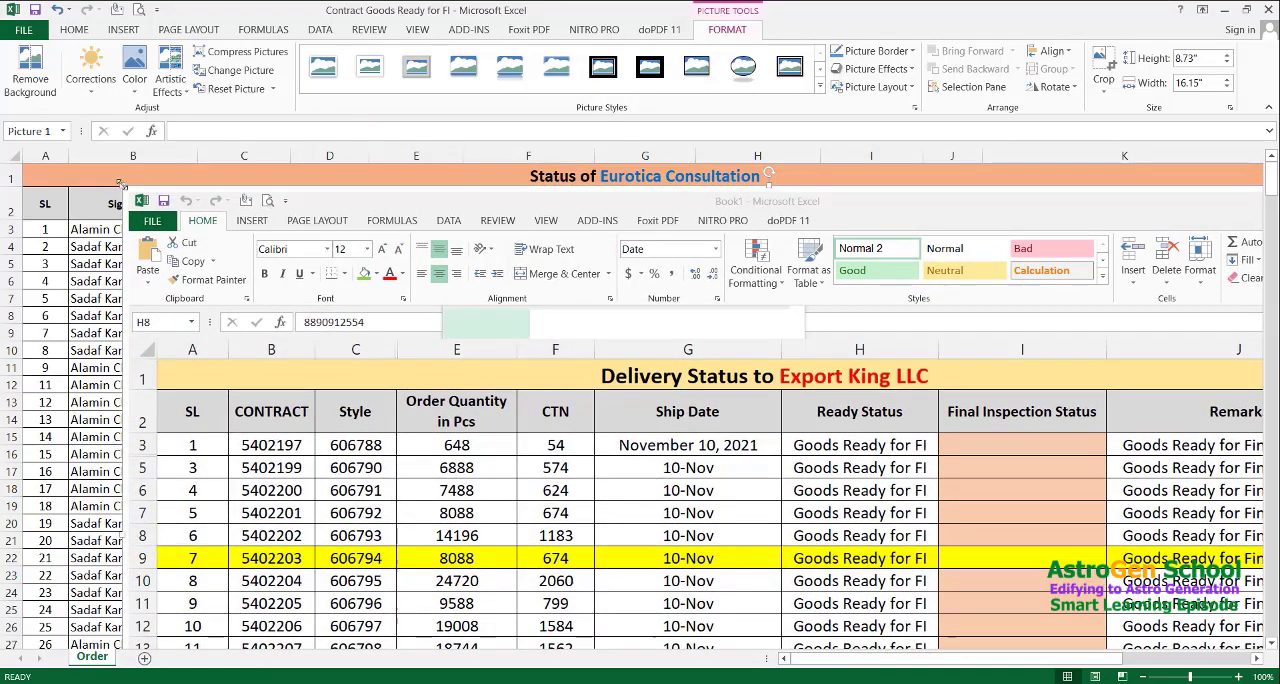
left_click_drag(121, 185, 623, 422)
mouse_move(1273, 179)
left_mouse_down()
mouse_move(1274, 230)
mouse_move(1273, 180)
left_mouse_up()
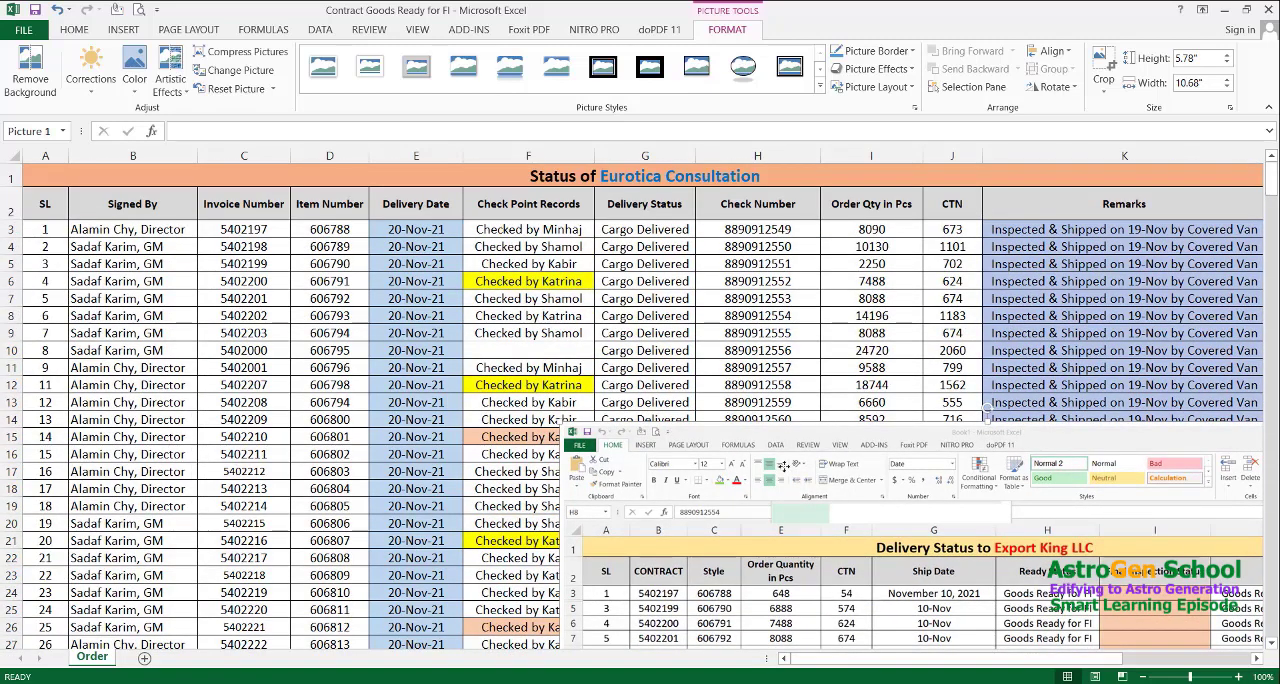
left_click_drag(843, 440, 442, 251)
mouse_move(1273, 238)
left_mouse_down()
mouse_move(1273, 332)
mouse_move(1273, 240)
left_mouse_up()
Cut the resized screenshot and paste it at cell B383, below the last order record
key("Delete")
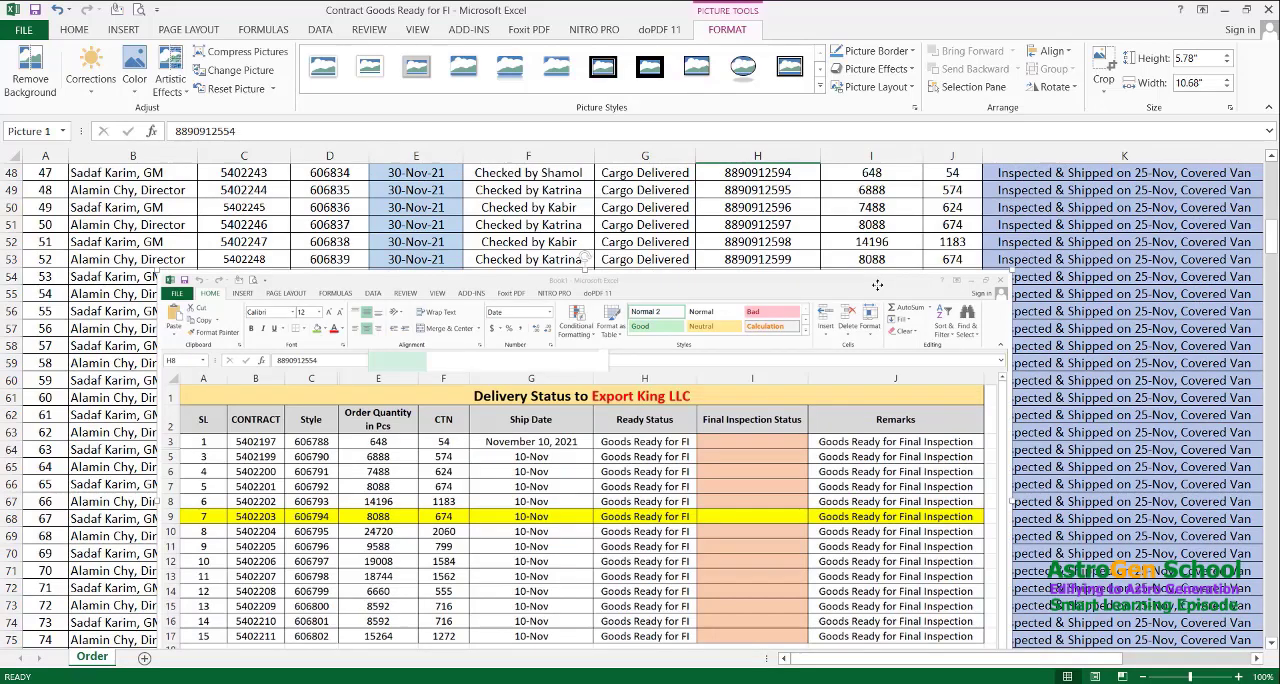
scroll(877, 285, "down", 20)
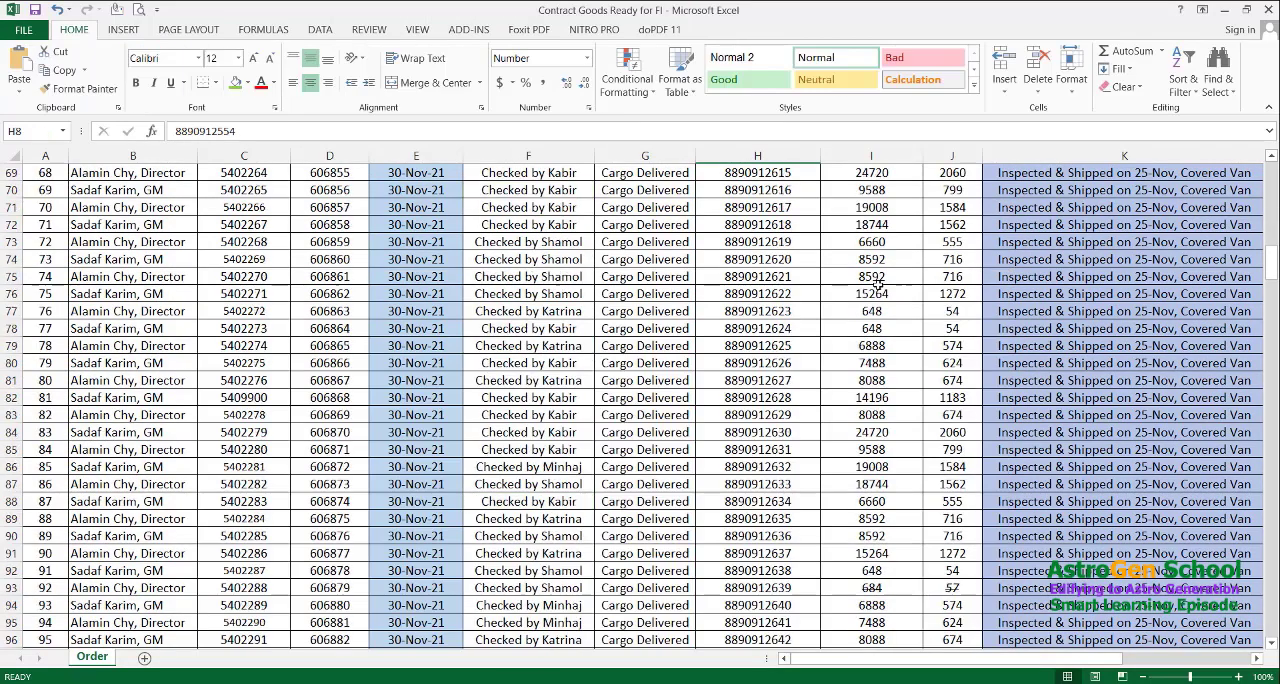
scroll(877, 285, "down", 20)
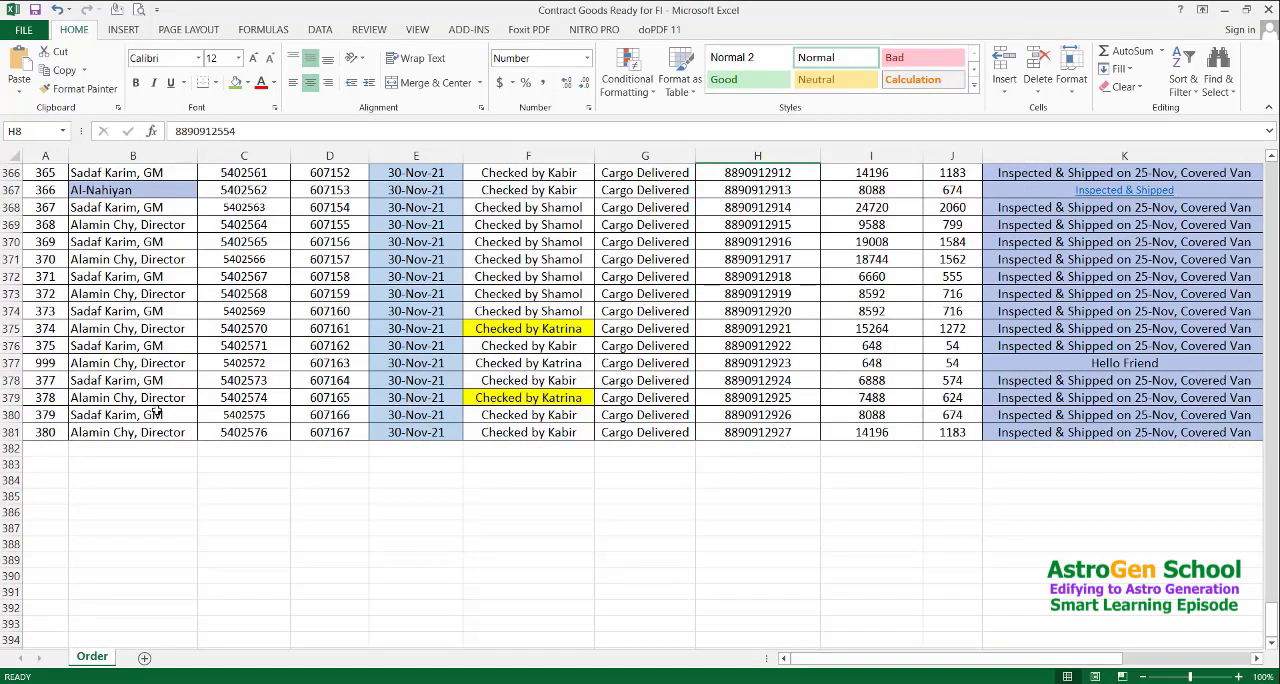
left_click(120, 465)
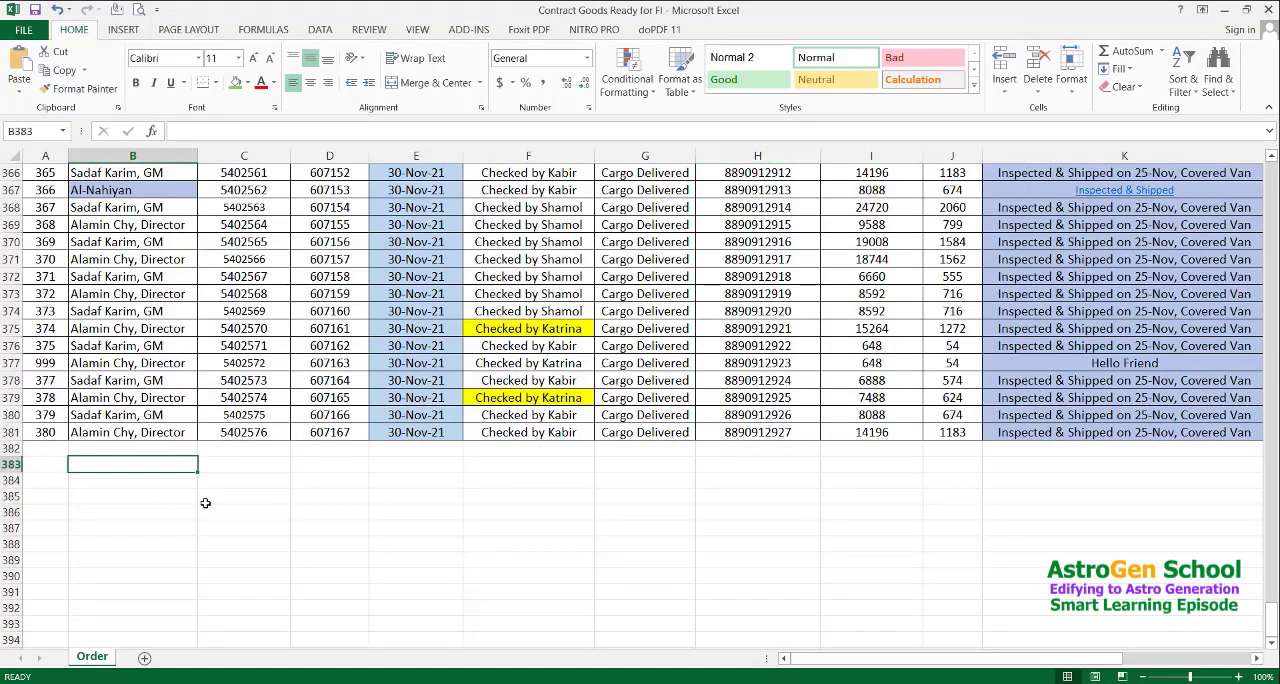
key("ctrl+v")
scroll(215, 505, "down", 5)
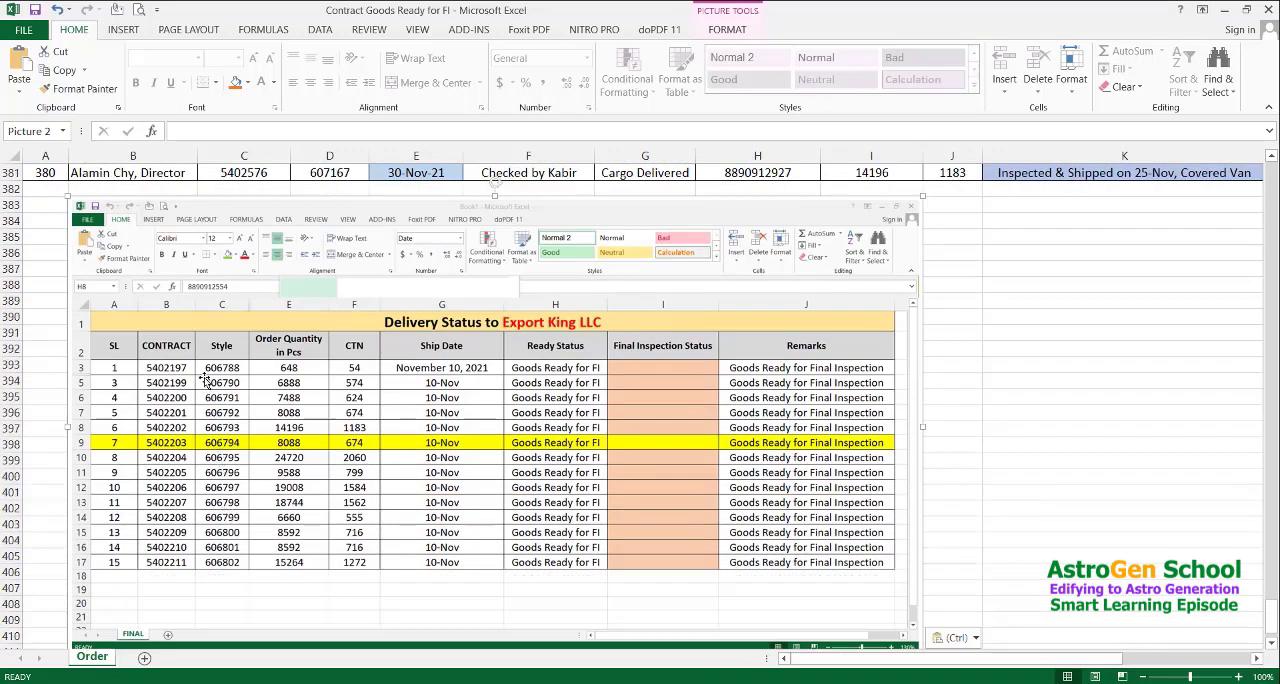
scroll(205, 382, "down", 1)
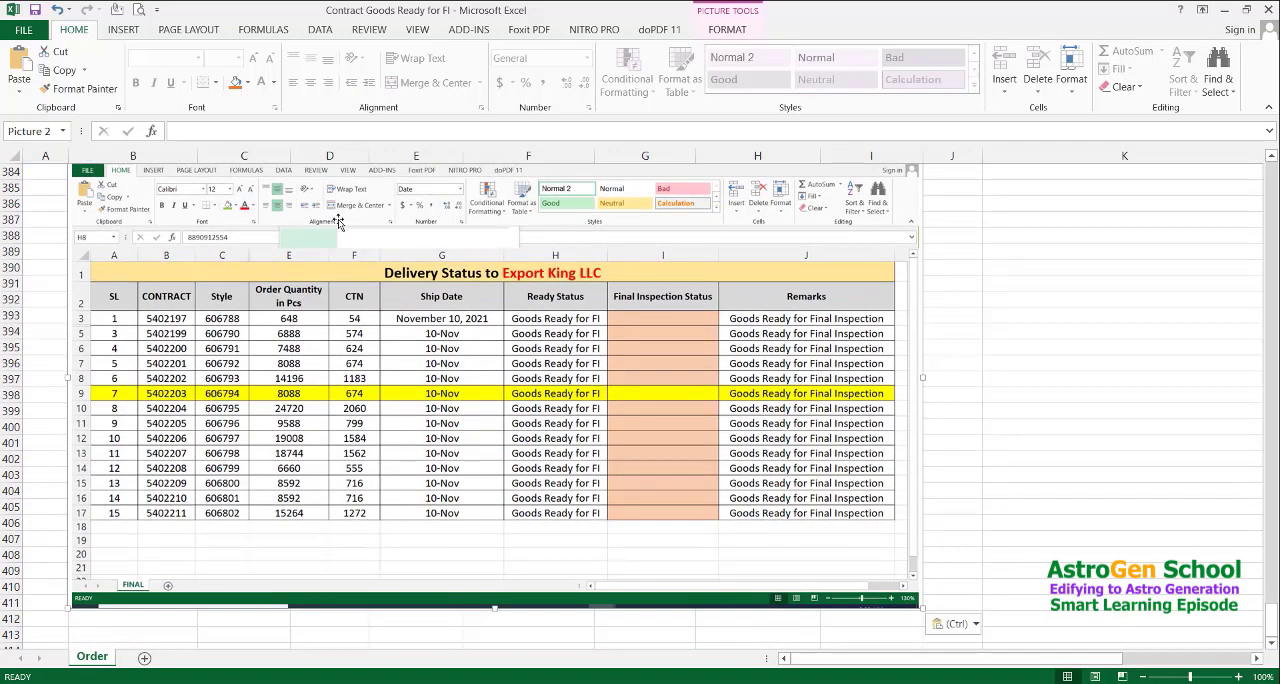
scroll(330, 290, "up", 1)
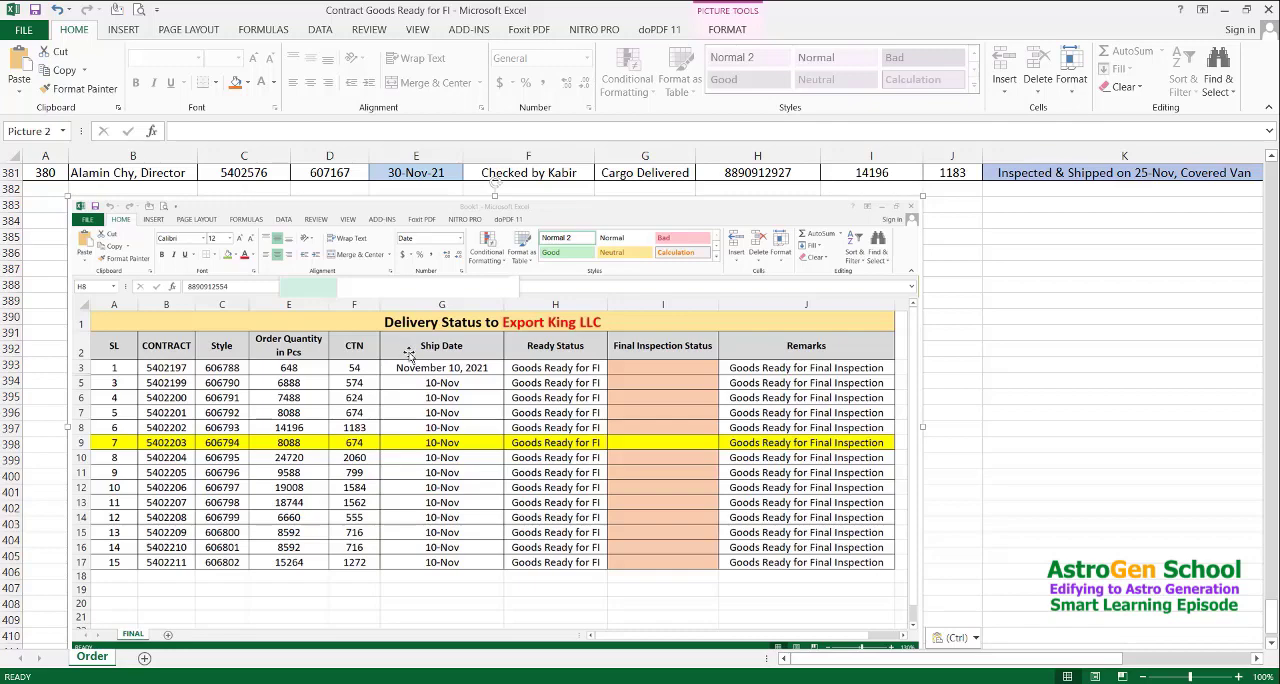
Paste another copy of the screenshot at cell M3, beside the order table
key("Right")
key("Right")
key("Right")
key("Right")
key("Right")
key("Right")
key("Right")
key("Right")
key("Right")
key("Right")
key("Right")
key("Right")
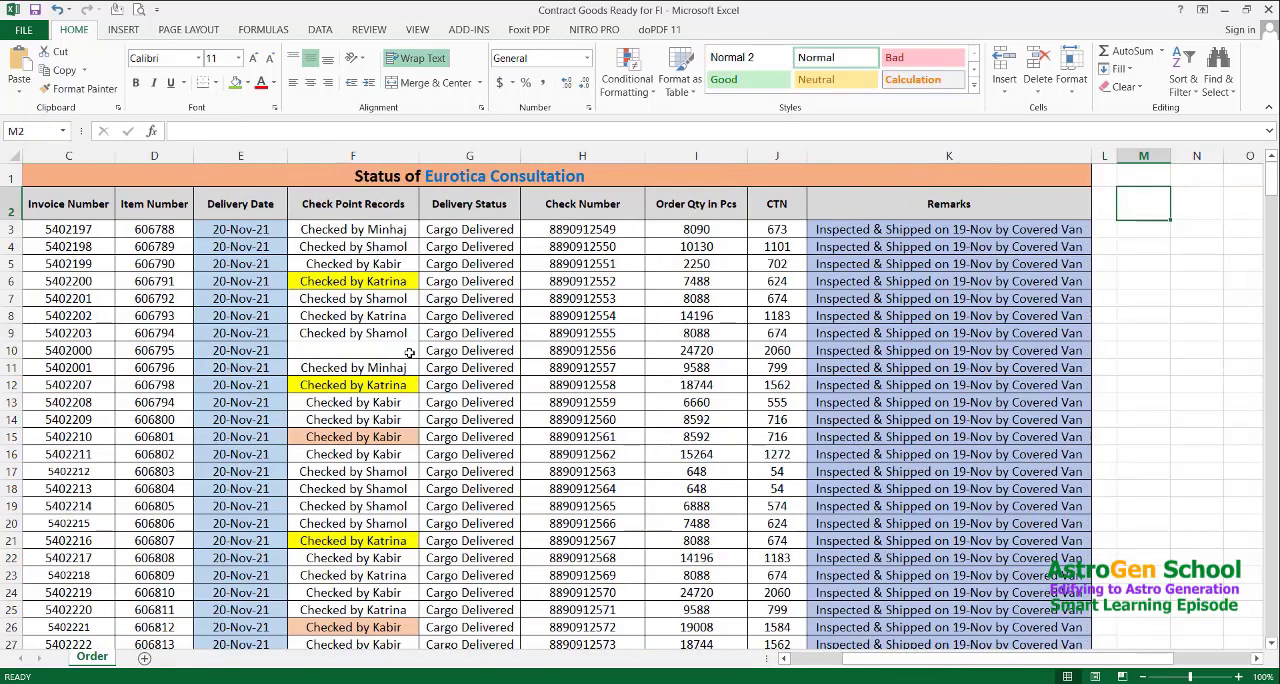
key("Down")
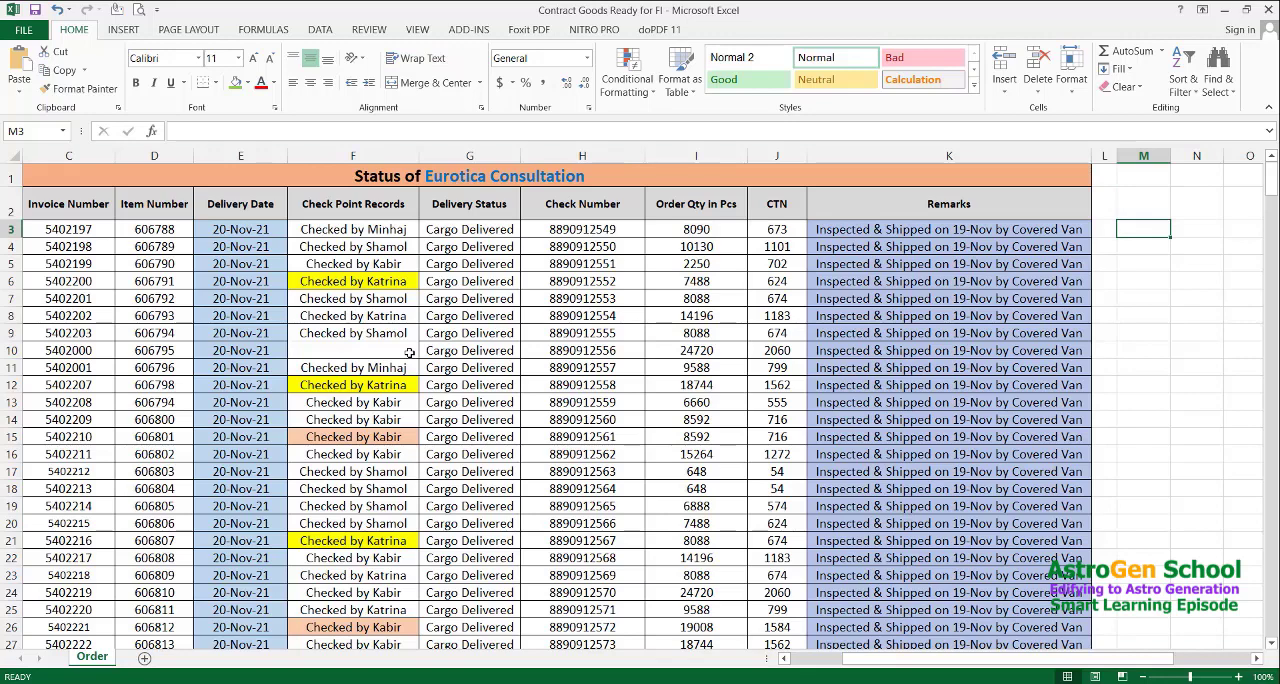
key("ctrl+v")
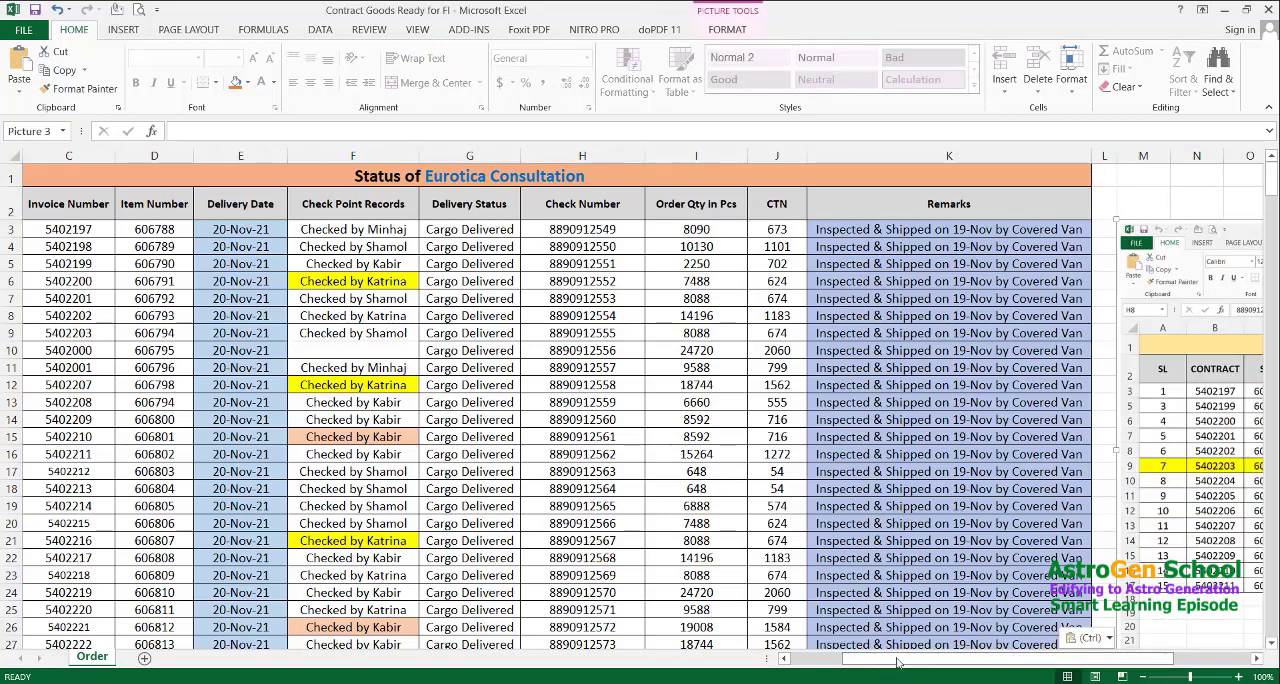
Compare the screenshot copy beside the Remarks column with the Book1 workbook, and return to the start of the order table
left_click_drag(900, 662, 945, 659)
left_click(548, 384)
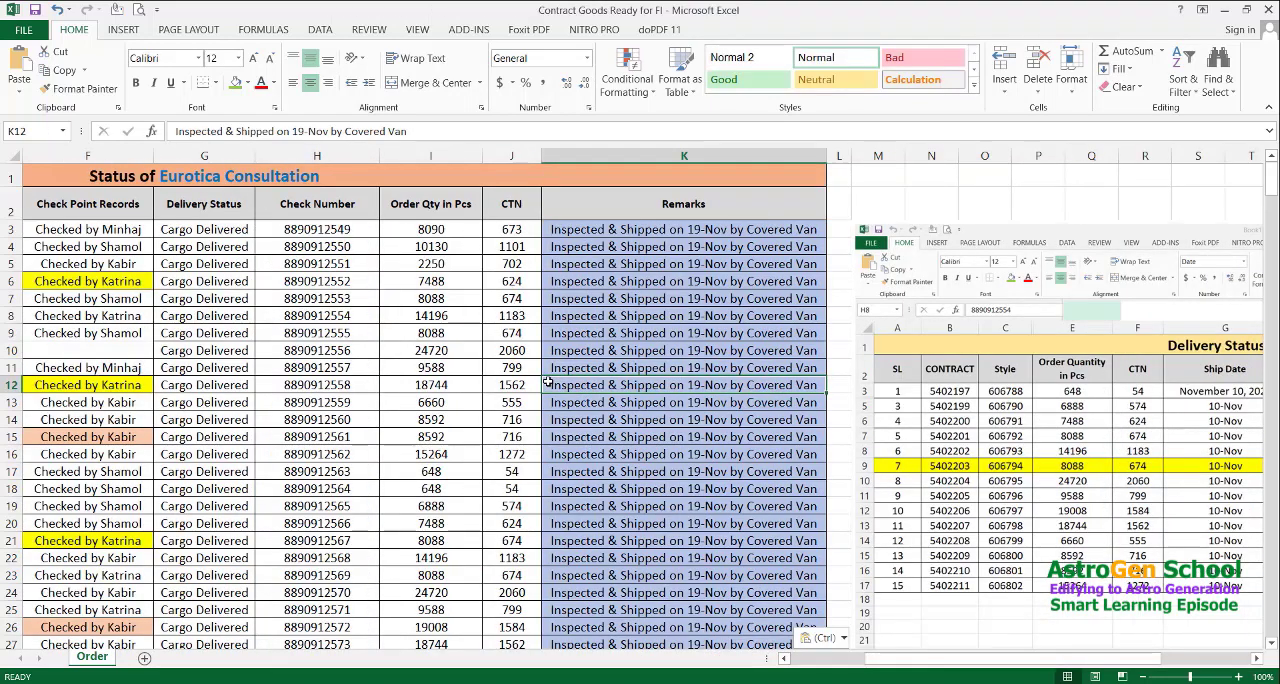
key("alt+Tab")
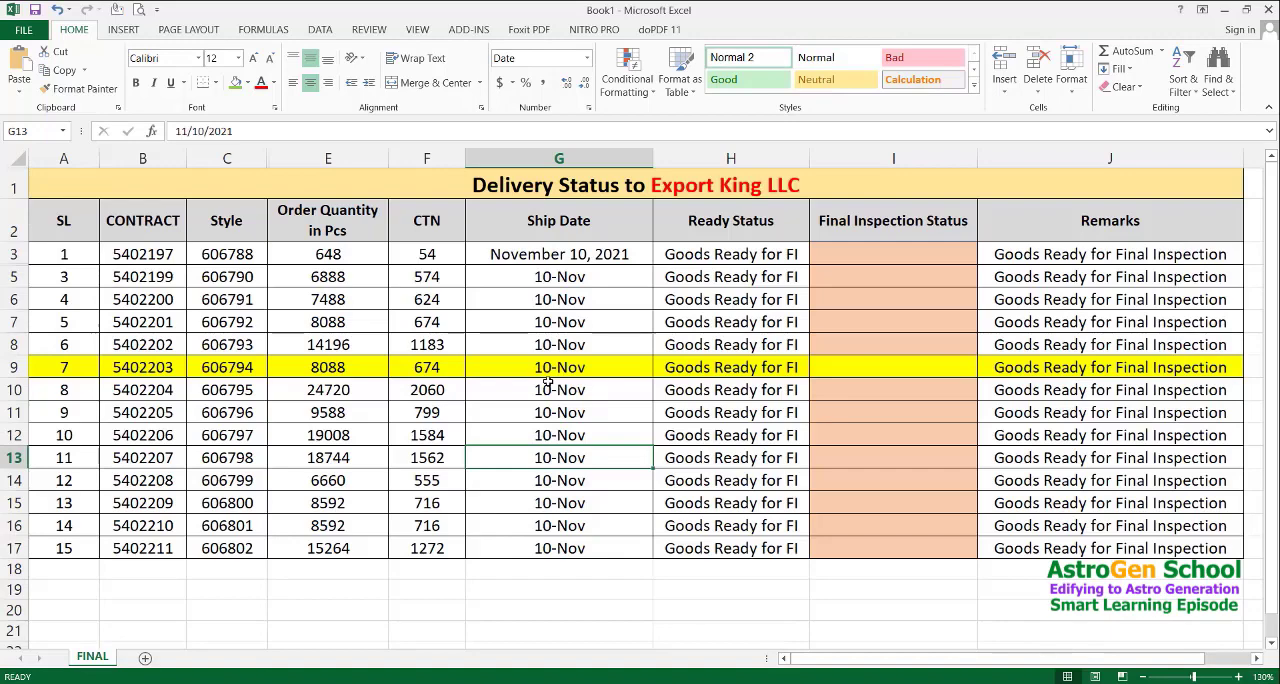
key("alt+Tab")
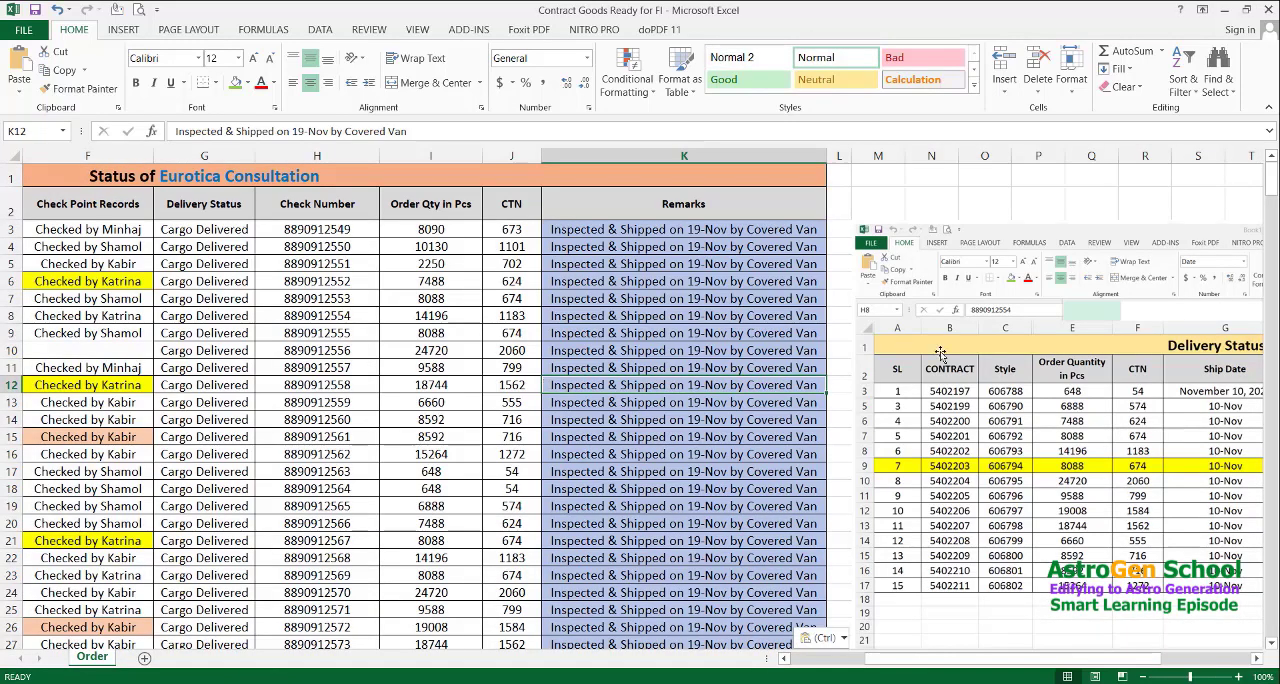
left_click(940, 350)
left_click_drag(945, 660, 866, 660)
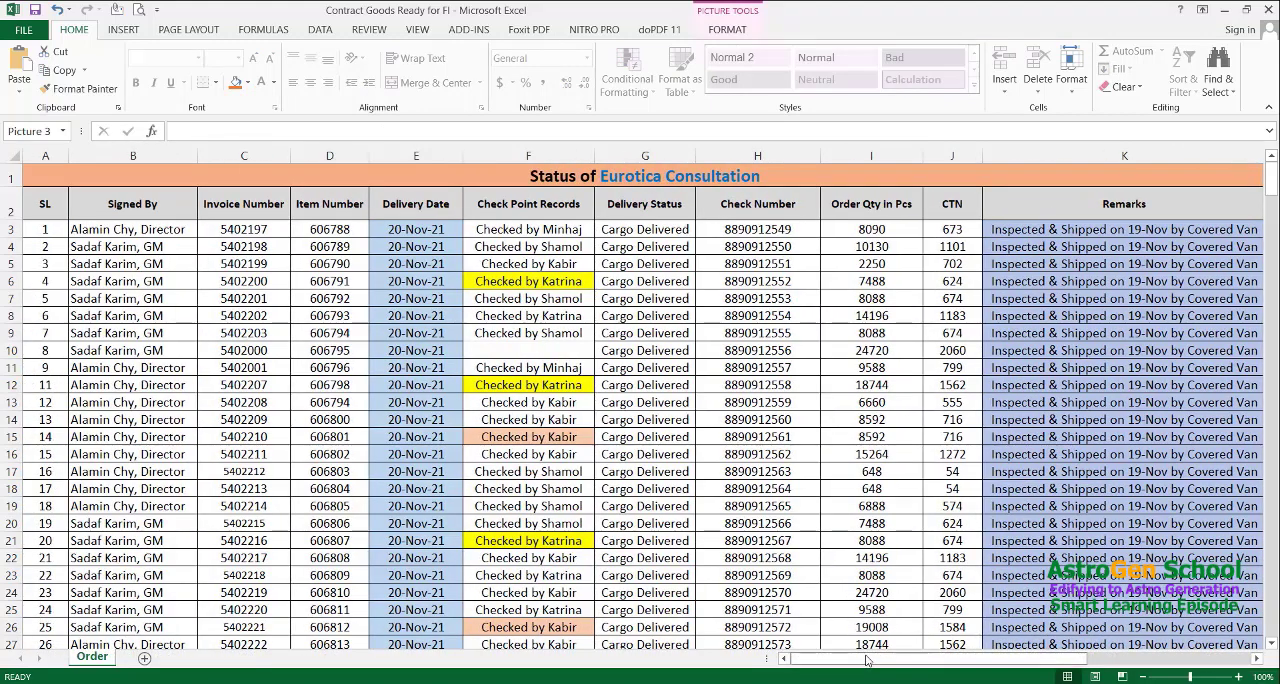
key("alt+Tab")
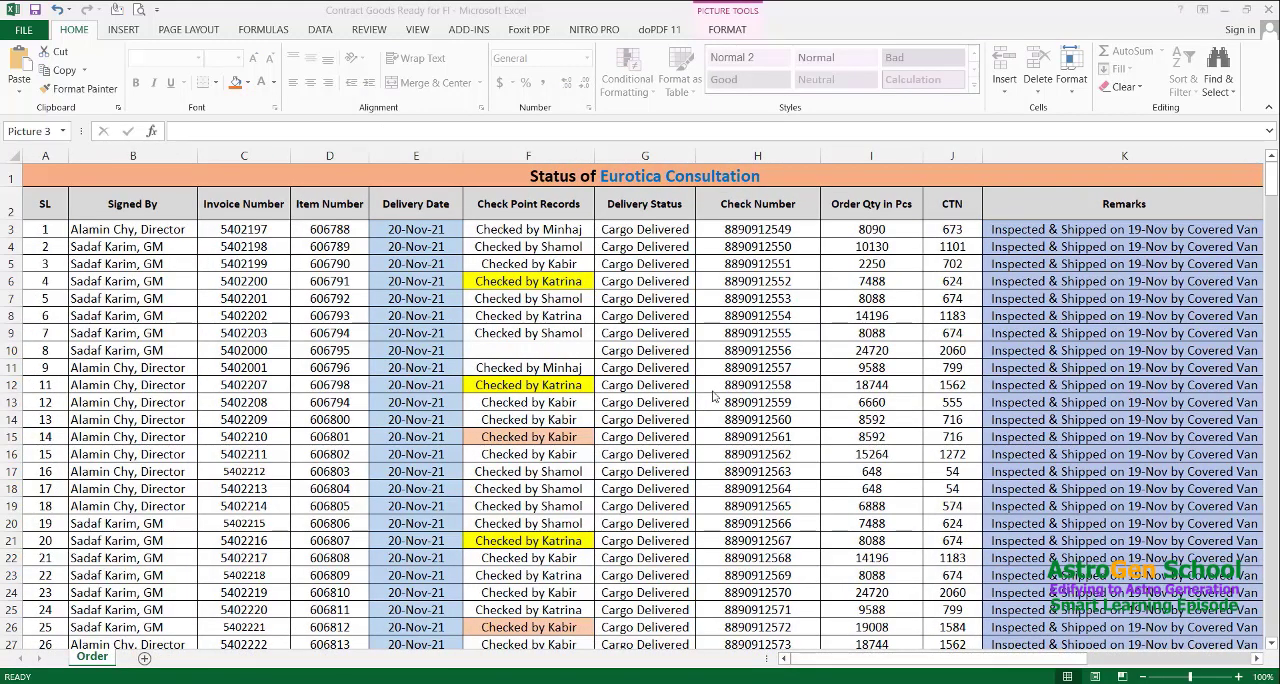